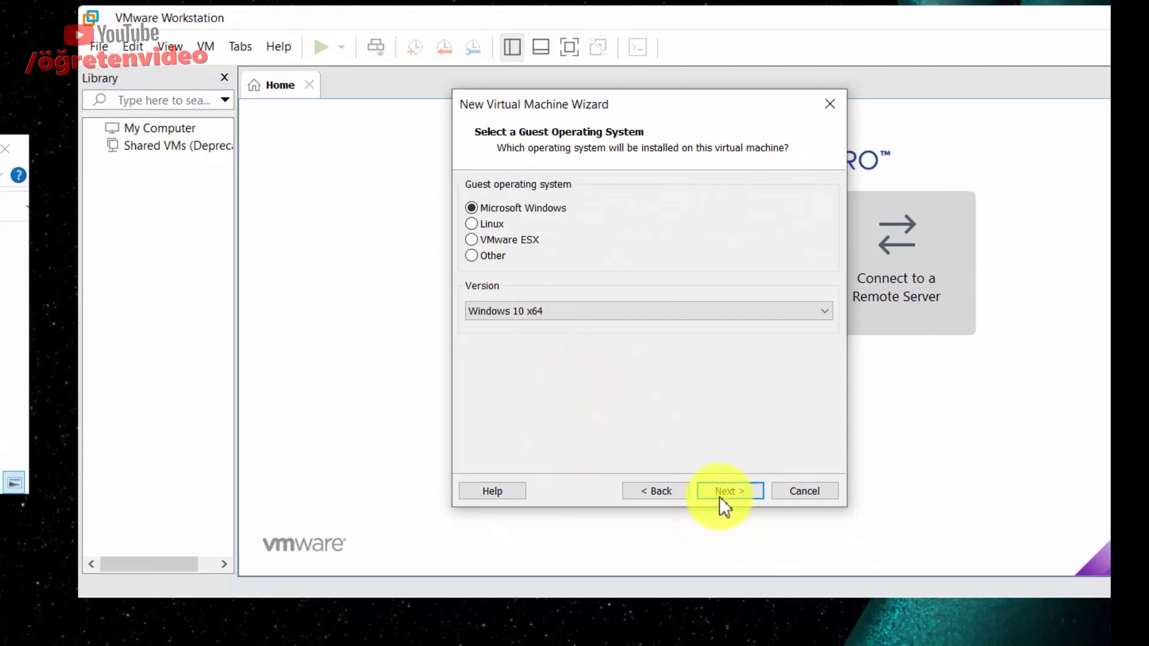
Name the new virtual machine 'Windows 11 x64' and continue to the disk capacity page.
left_click(723, 491)
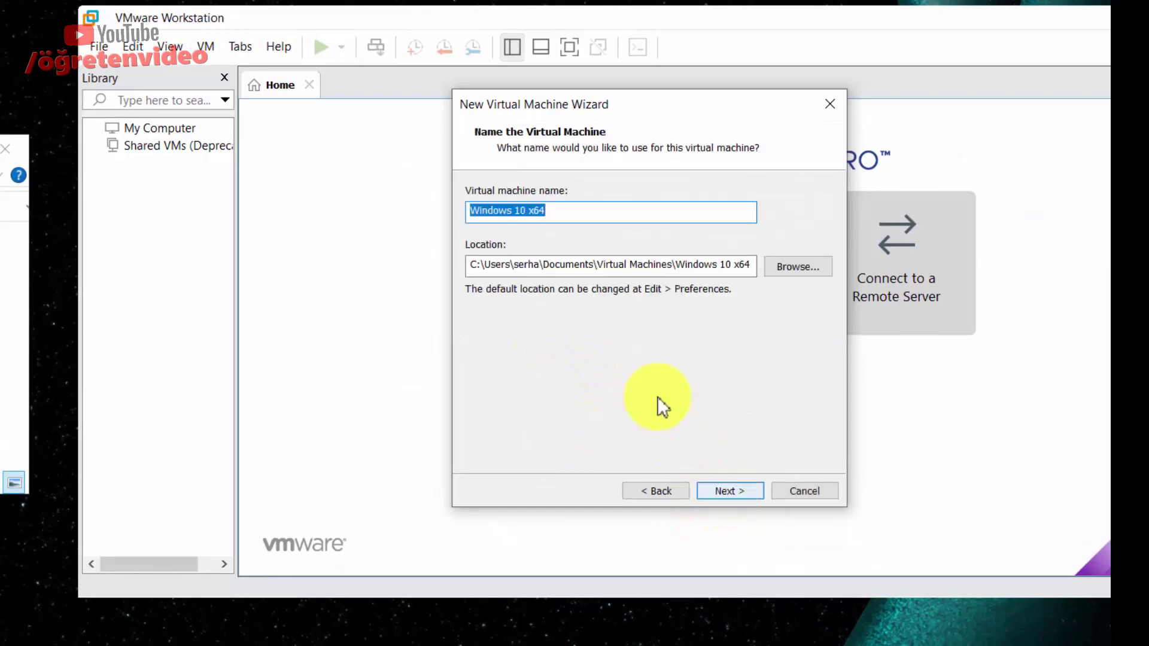
left_click(529, 215)
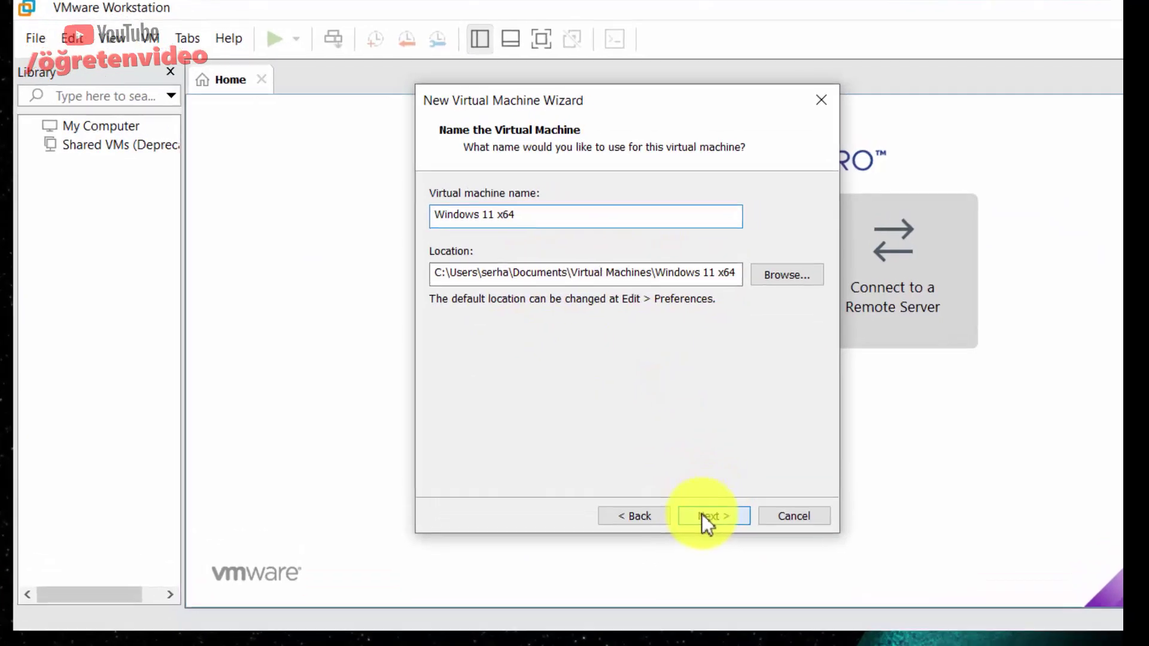
left_click(703, 516)
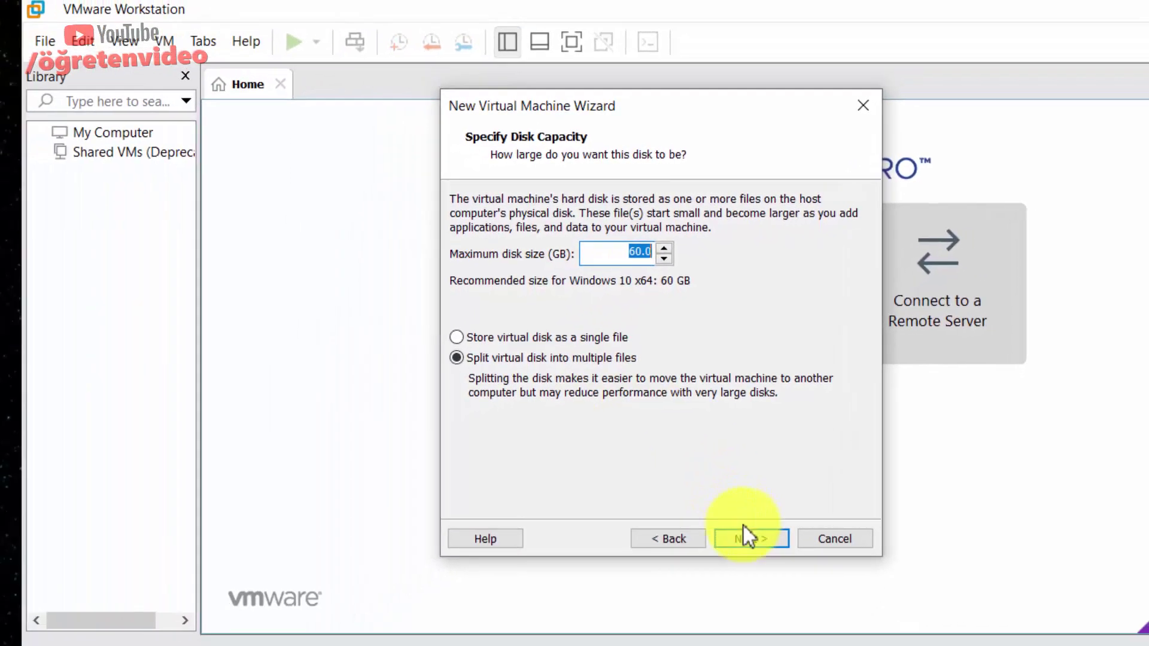
Keep the 60 GB disk and raise the VM's memory to 4148 MB.
left_click(658, 626)
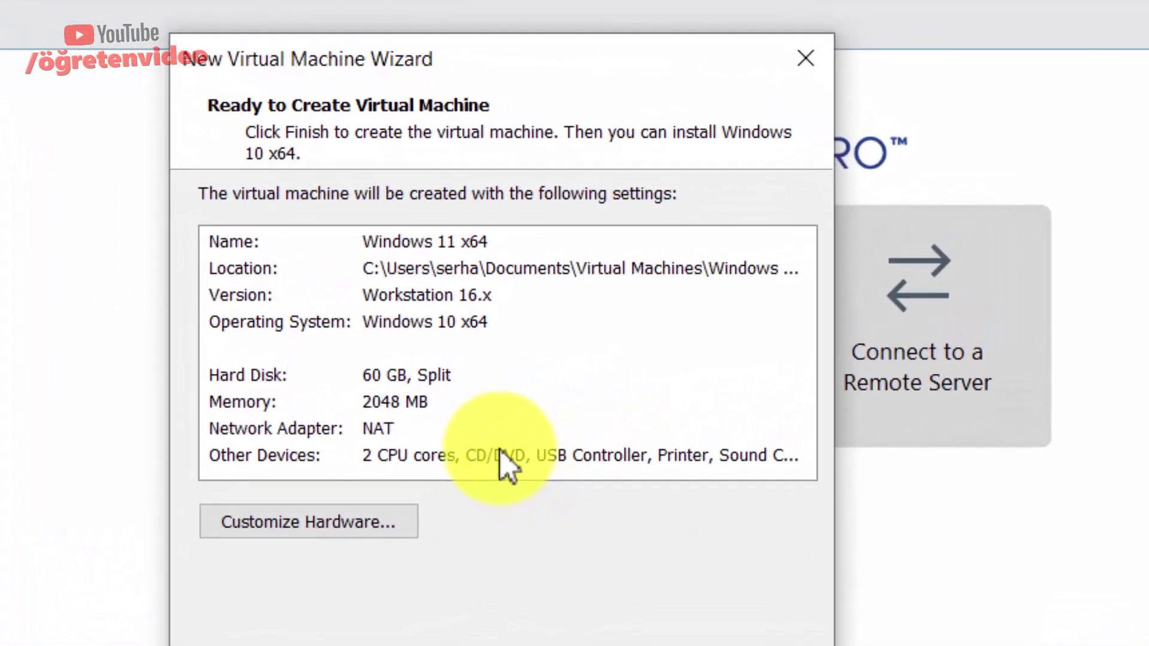
left_click(368, 523)
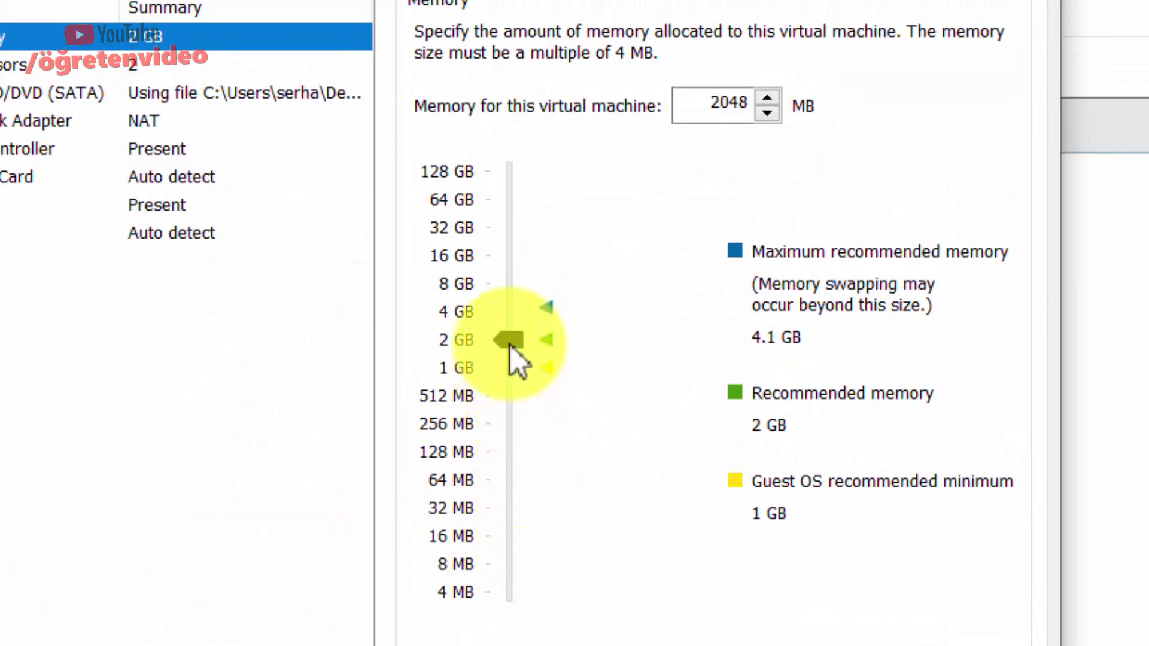
left_click_drag(511, 338, 554, 313)
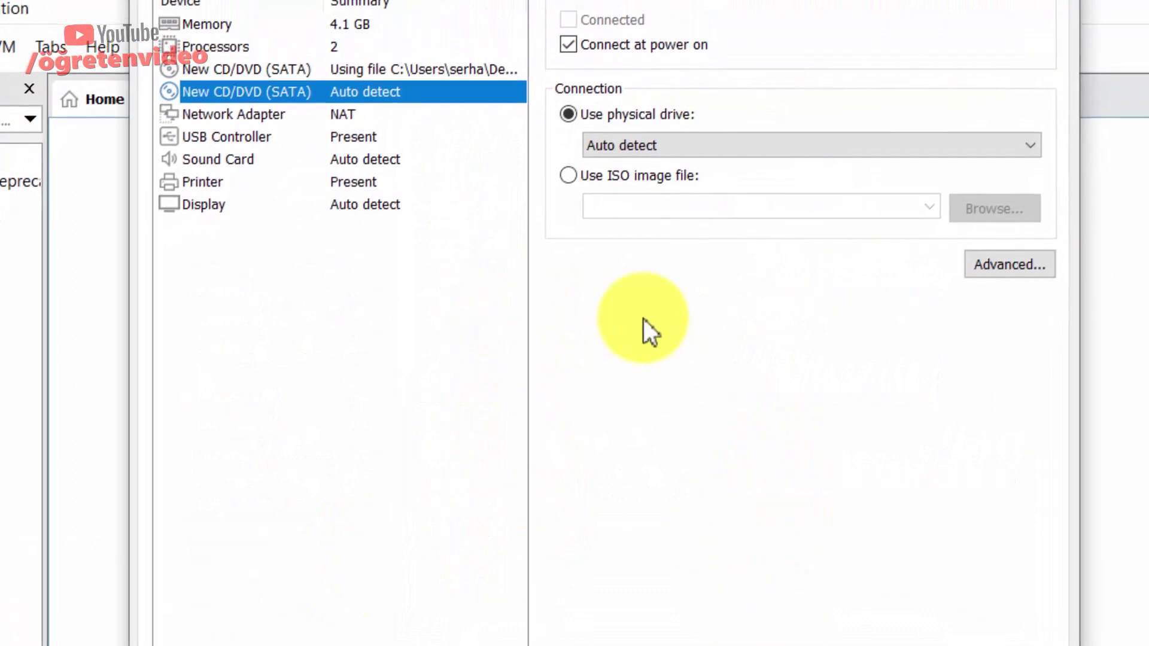
Set 4 cores per processor, then finish creating the virtual machine.
left_click(231, 107)
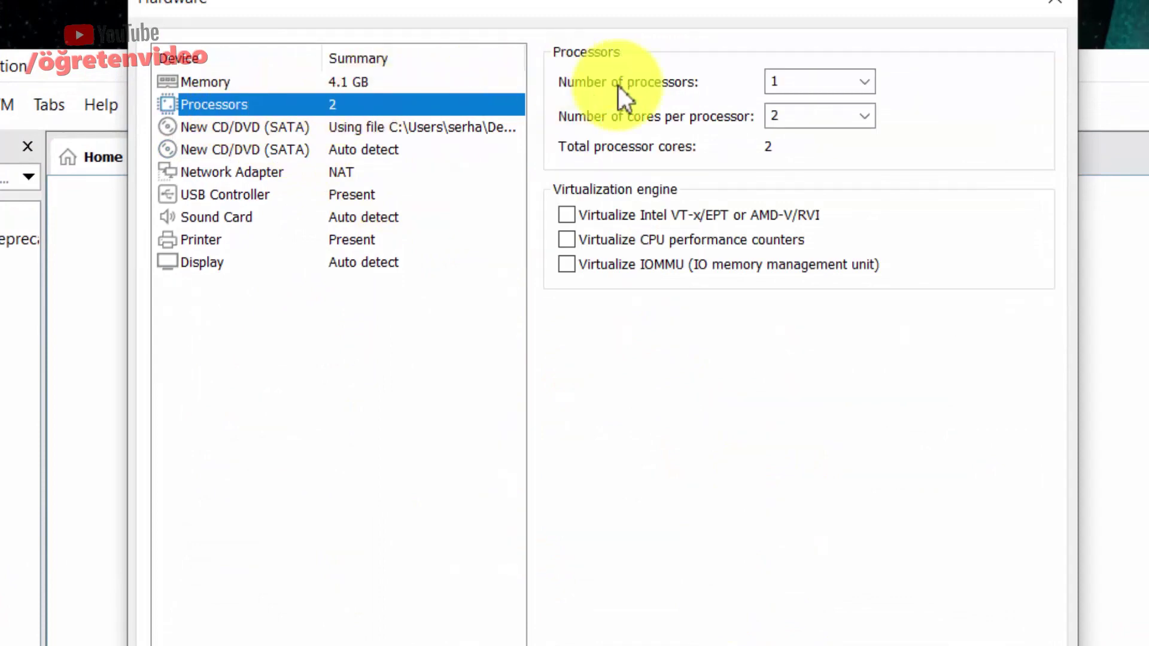
left_click(846, 116)
left_click(864, 115)
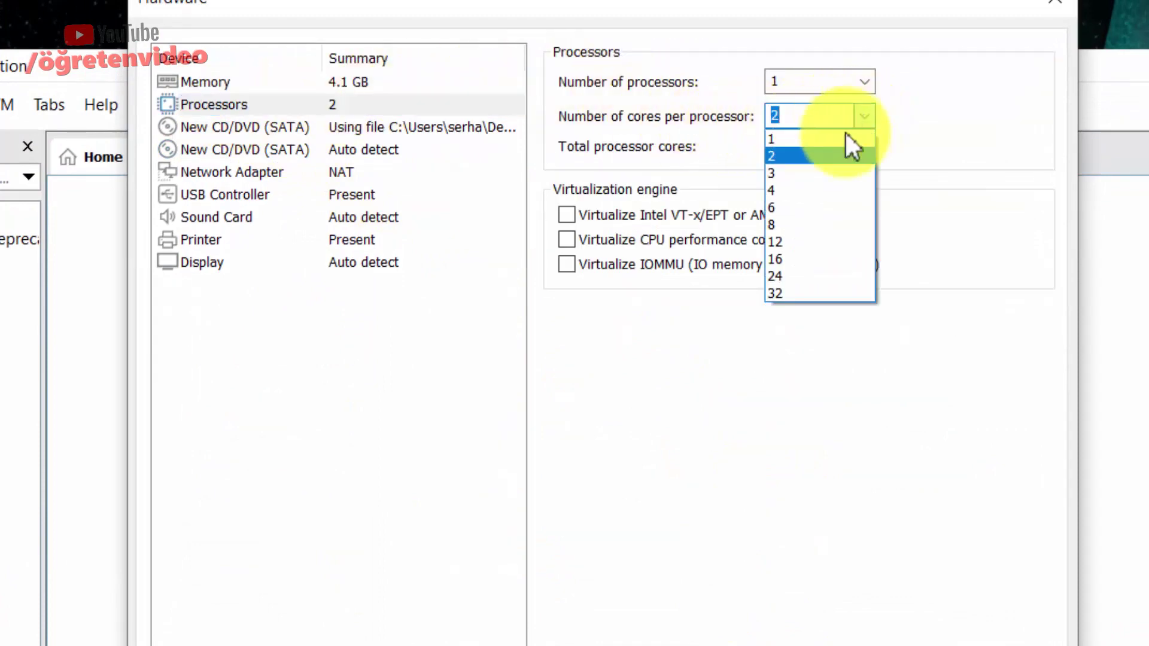
left_click(780, 190)
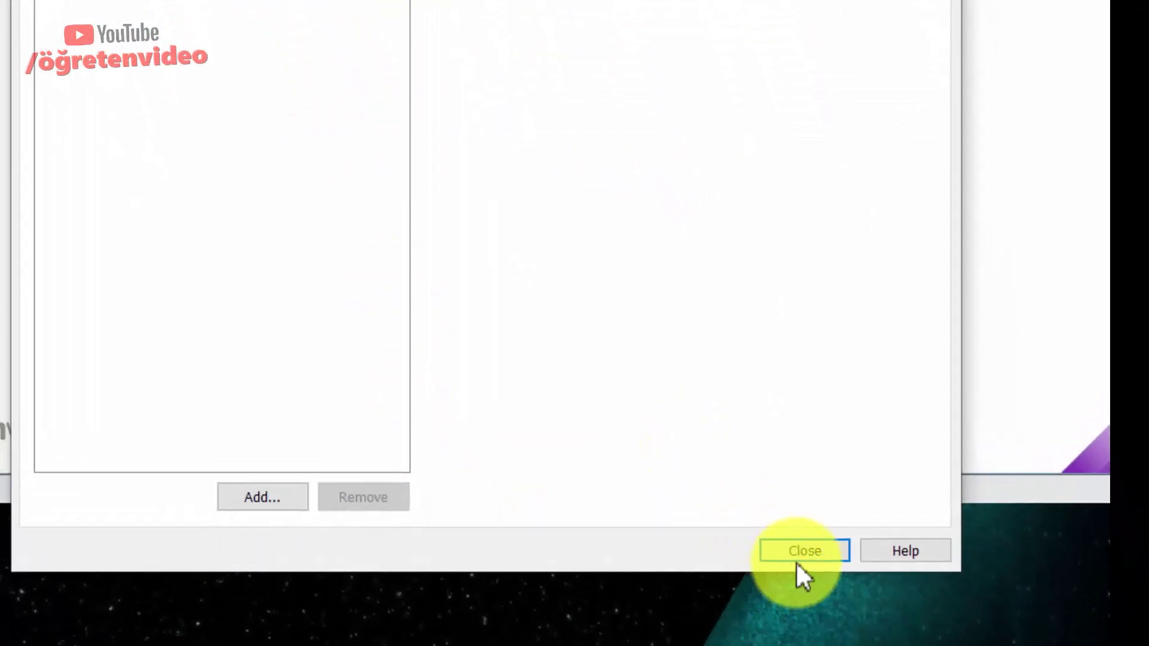
left_click(797, 560)
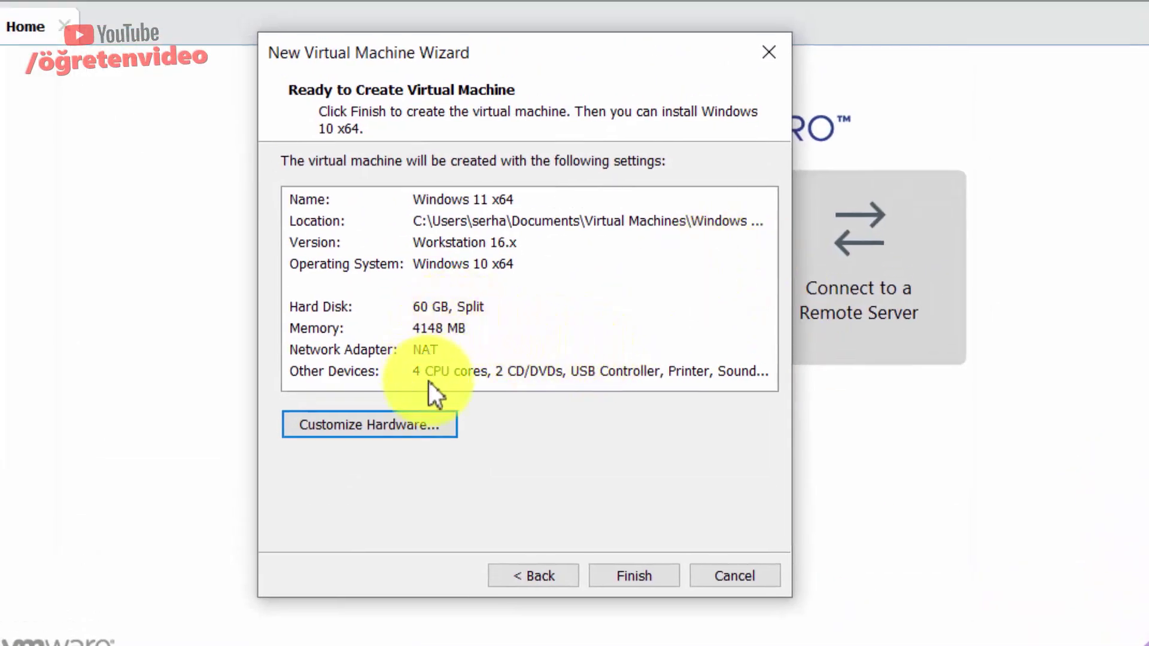
left_click(632, 576)
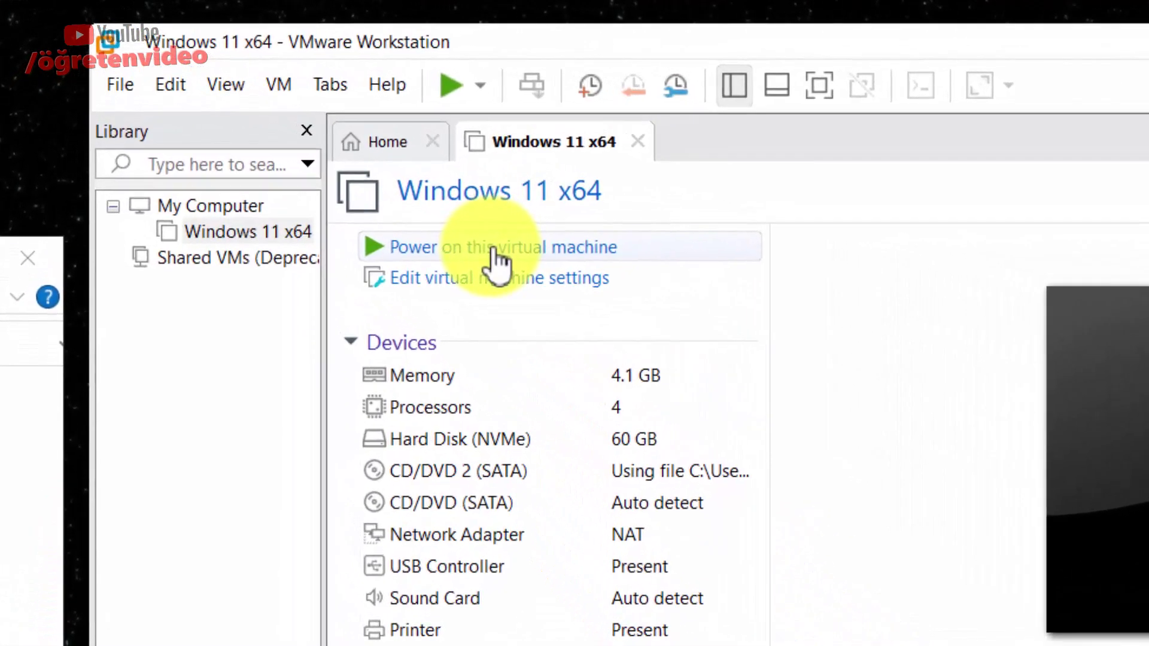
Power on Windows 11 x64, boot it from the installation disc, and dismiss the hint bar.
left_click(493, 250)
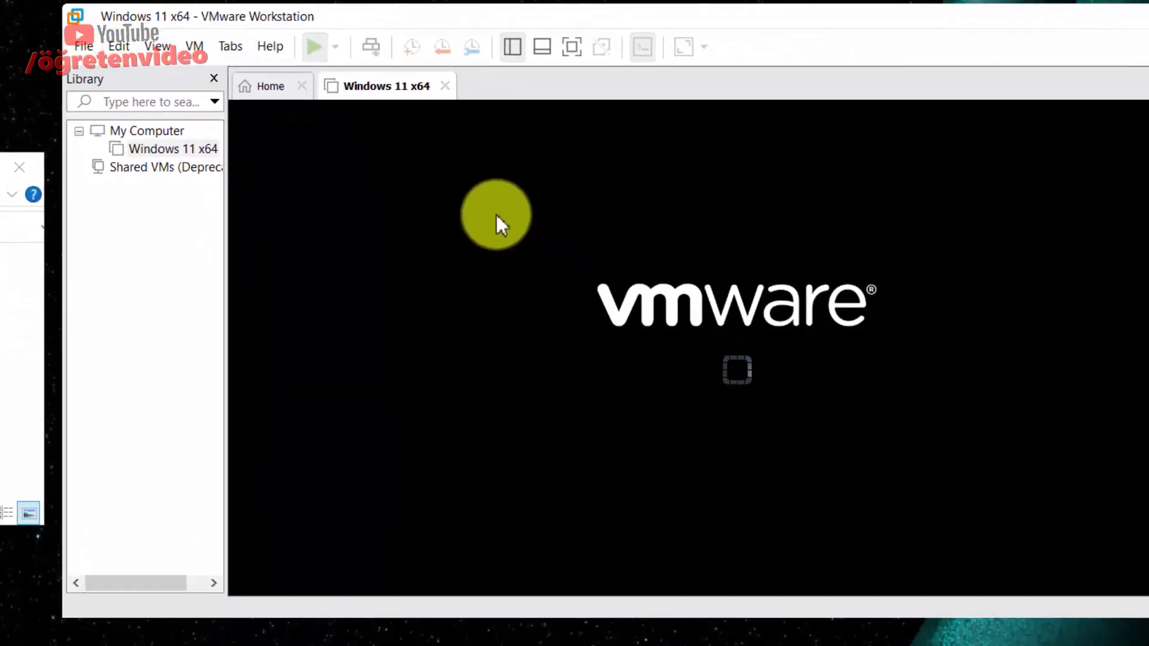
left_click(492, 145)
key("Return")
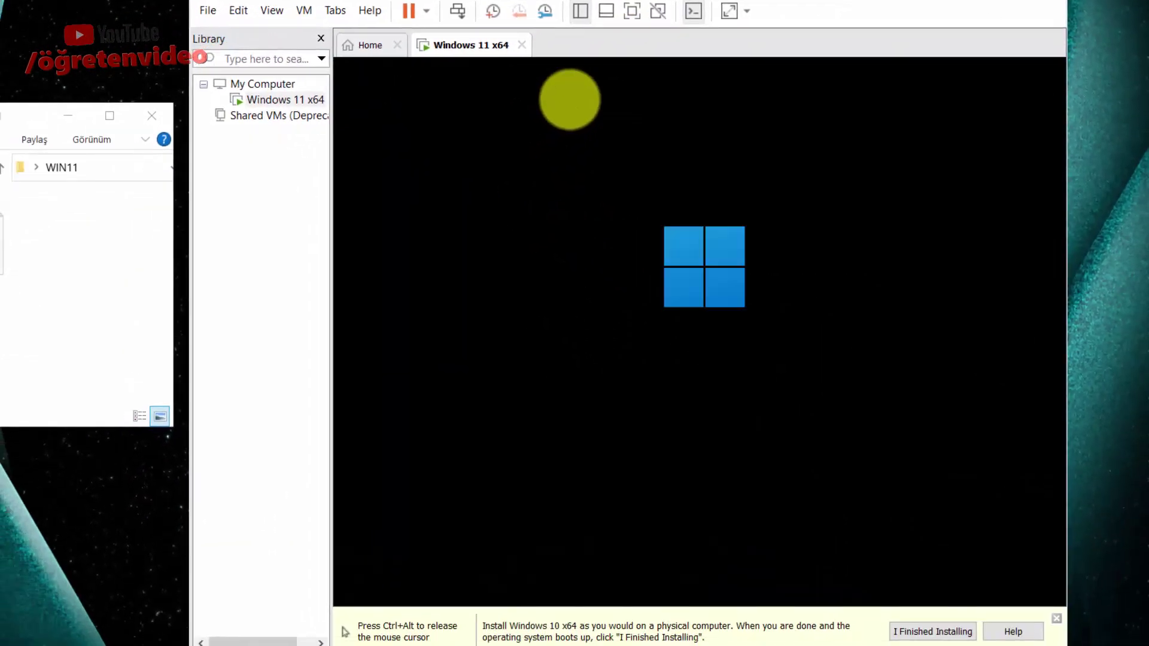
key("ctrl+alt")
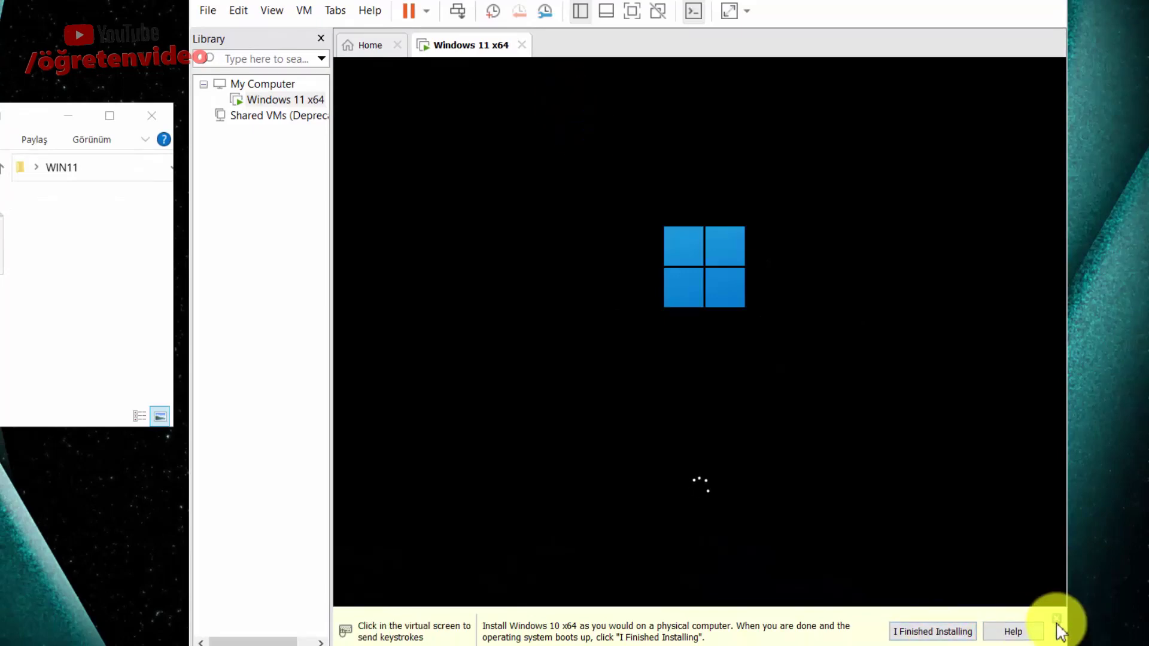
left_click(1057, 618)
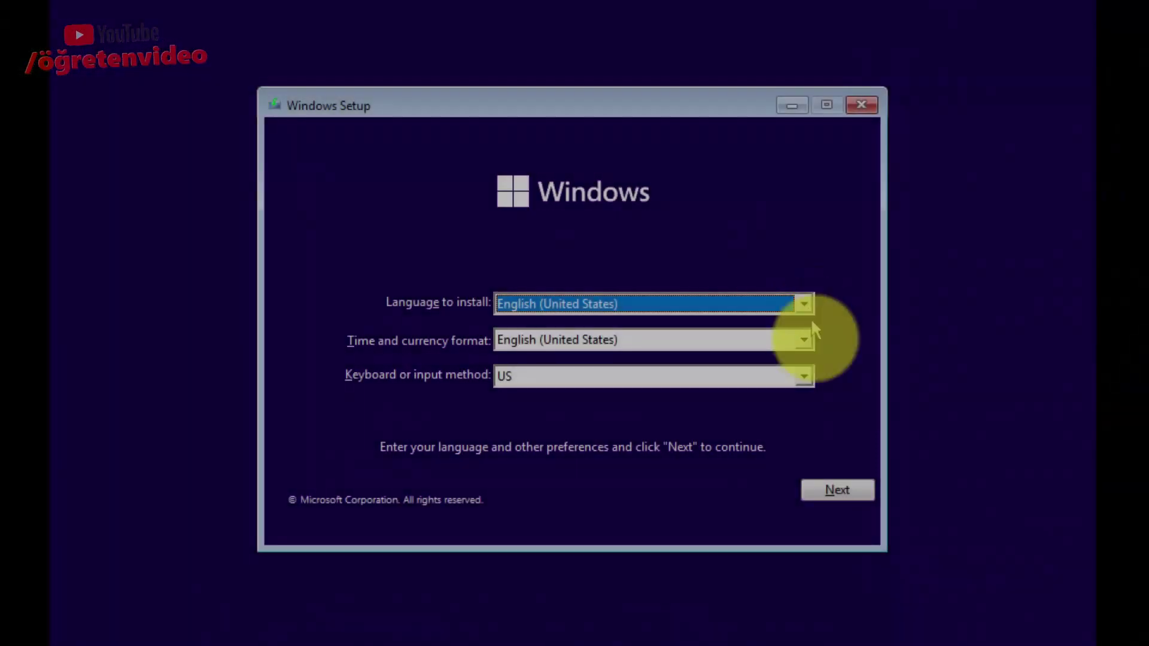
Set the time and currency format to Turkish (Turkey) and continue.
left_click(803, 341)
scroll(676, 419, "down", 20)
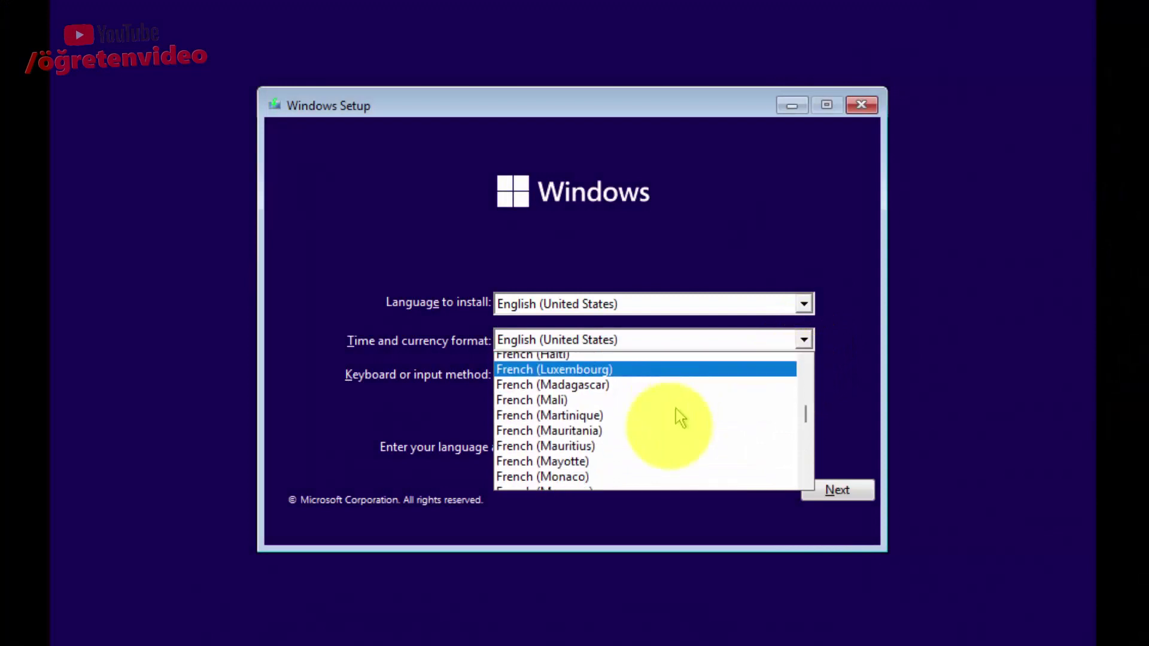
scroll(670, 428, "down", 8)
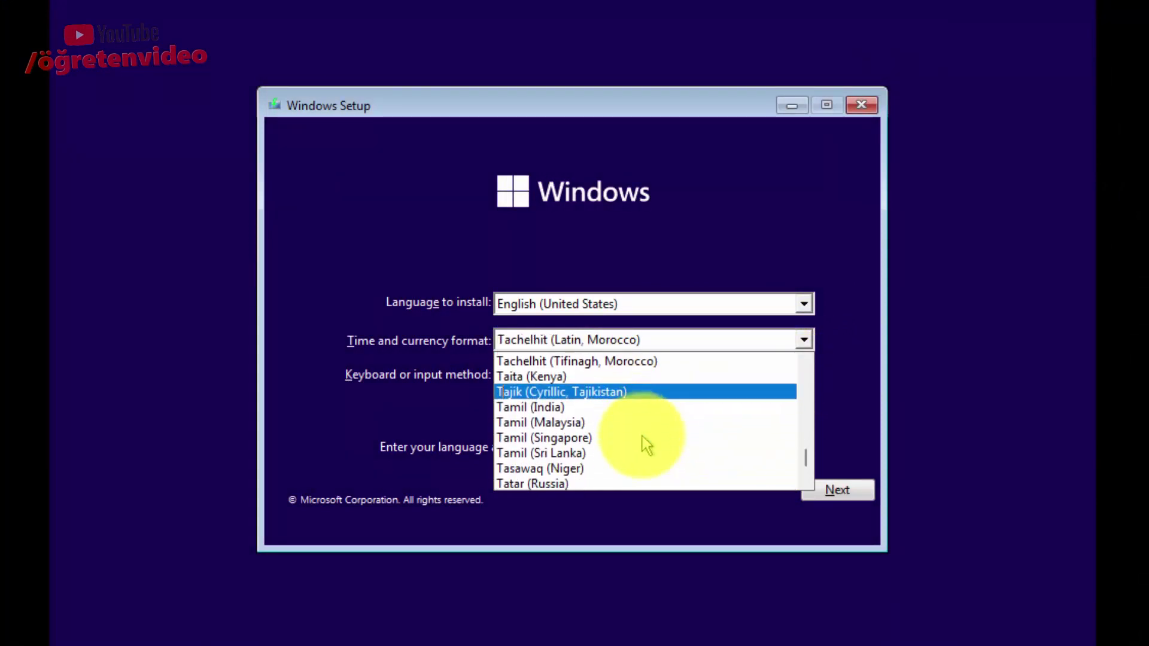
scroll(627, 436, "down", 1)
left_click(574, 436)
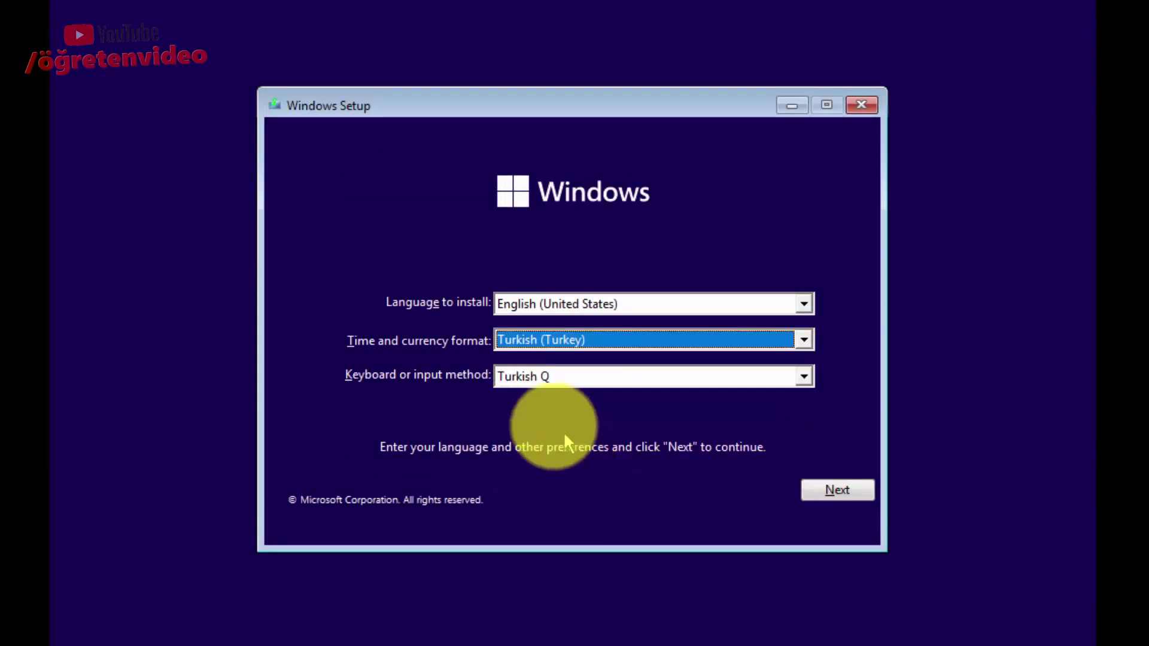
left_click(823, 495)
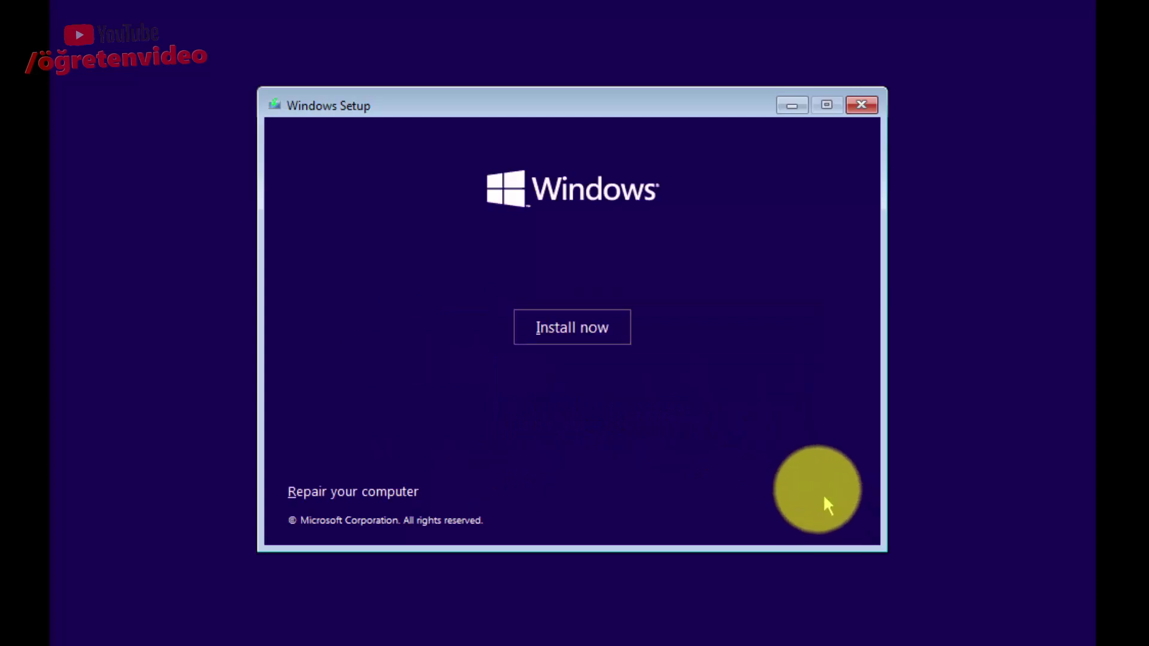
Start the install without a product key and select Windows 11 Pro.
left_click(547, 333)
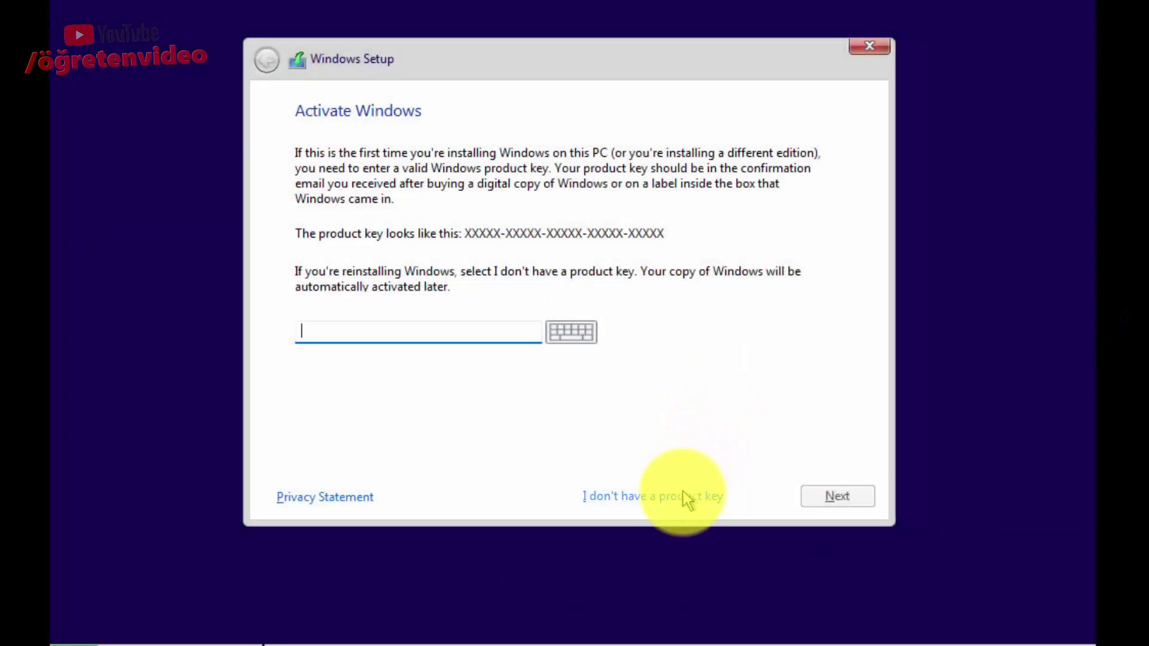
left_click(683, 495)
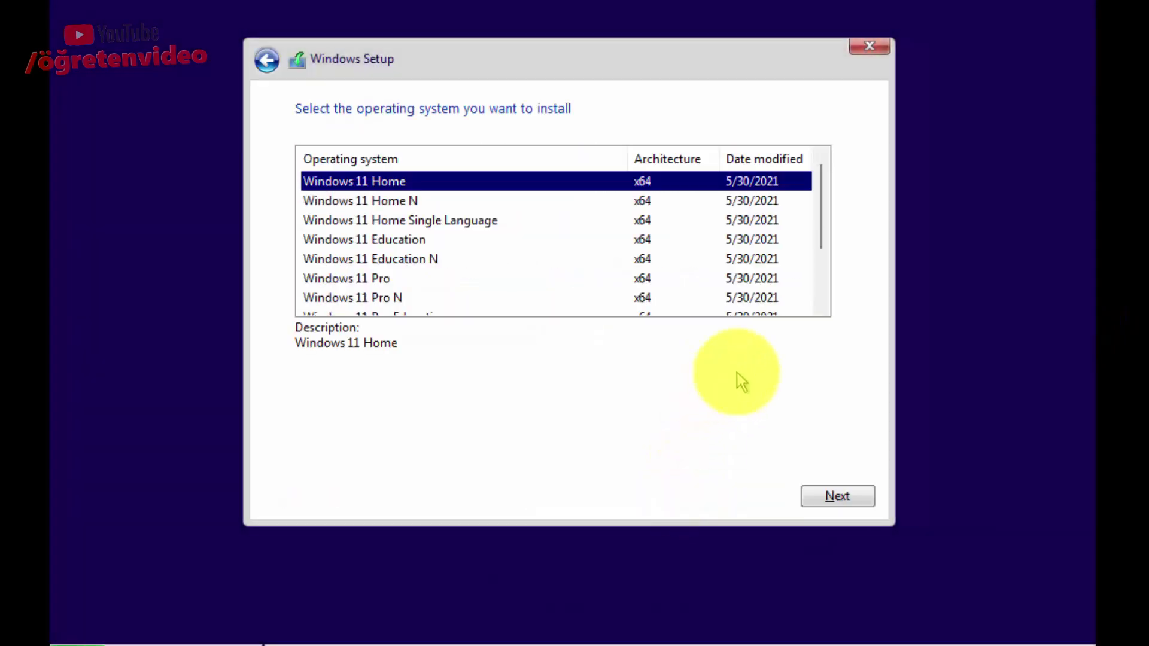
left_click(541, 277)
scroll(541, 277, "down", 2)
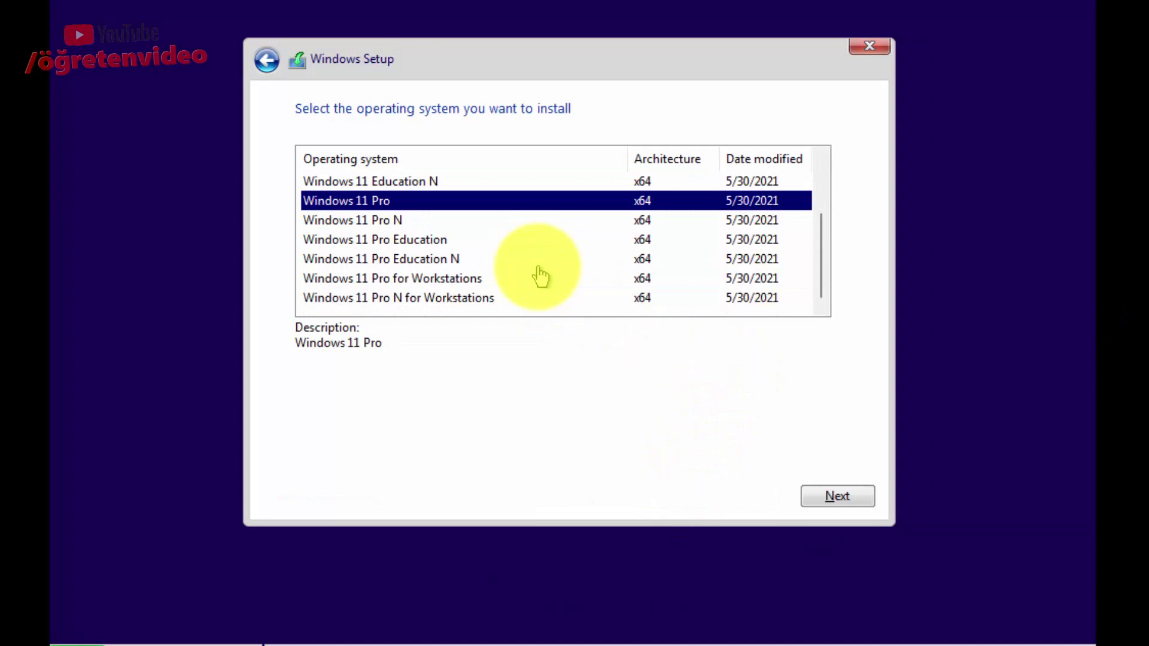
scroll(540, 276, "up", 2)
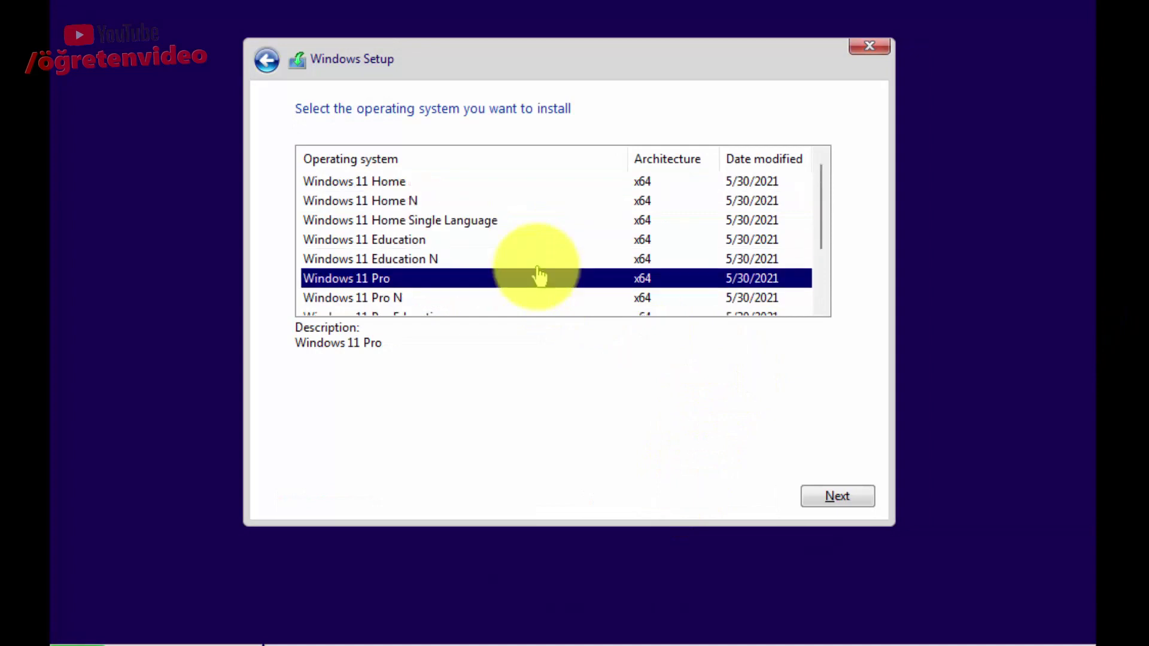
Confirm Windows 11 Pro, accept the license, and custom-install onto Drive 0's 60 GB unallocated space.
left_click(824, 503)
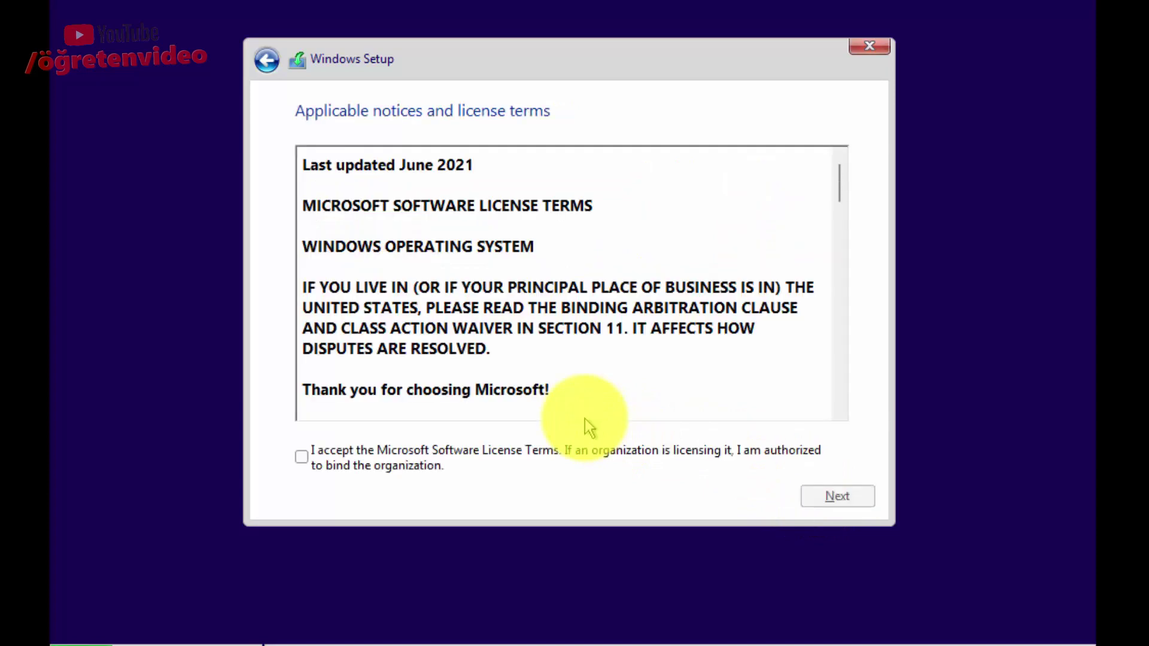
left_click(523, 452)
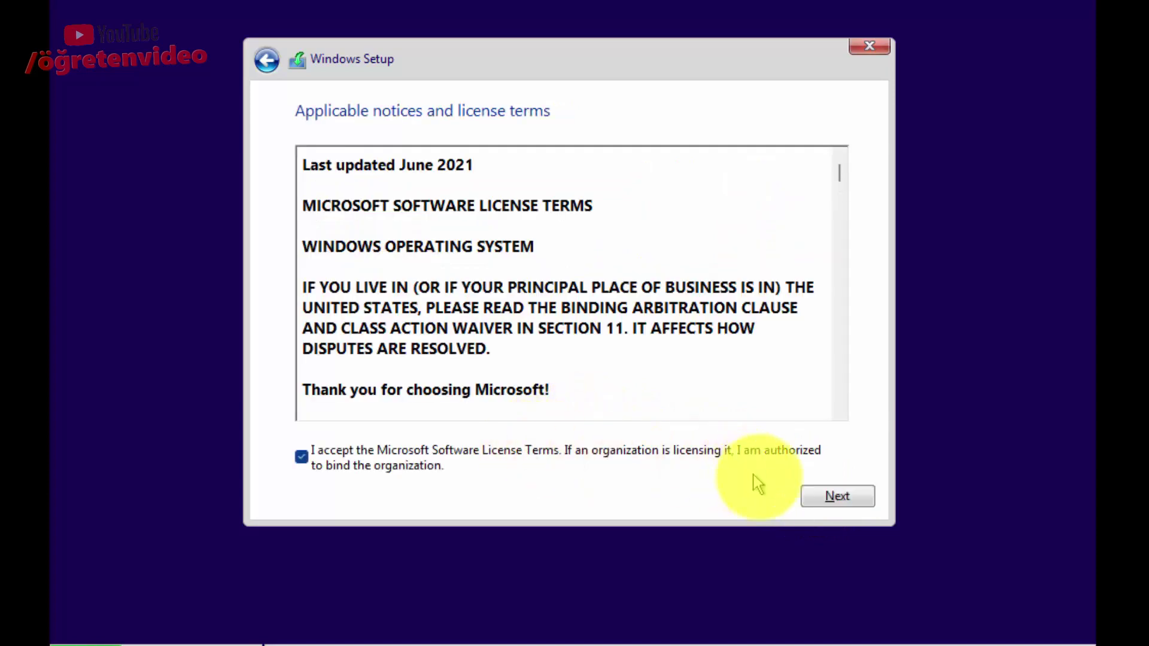
left_click(806, 496)
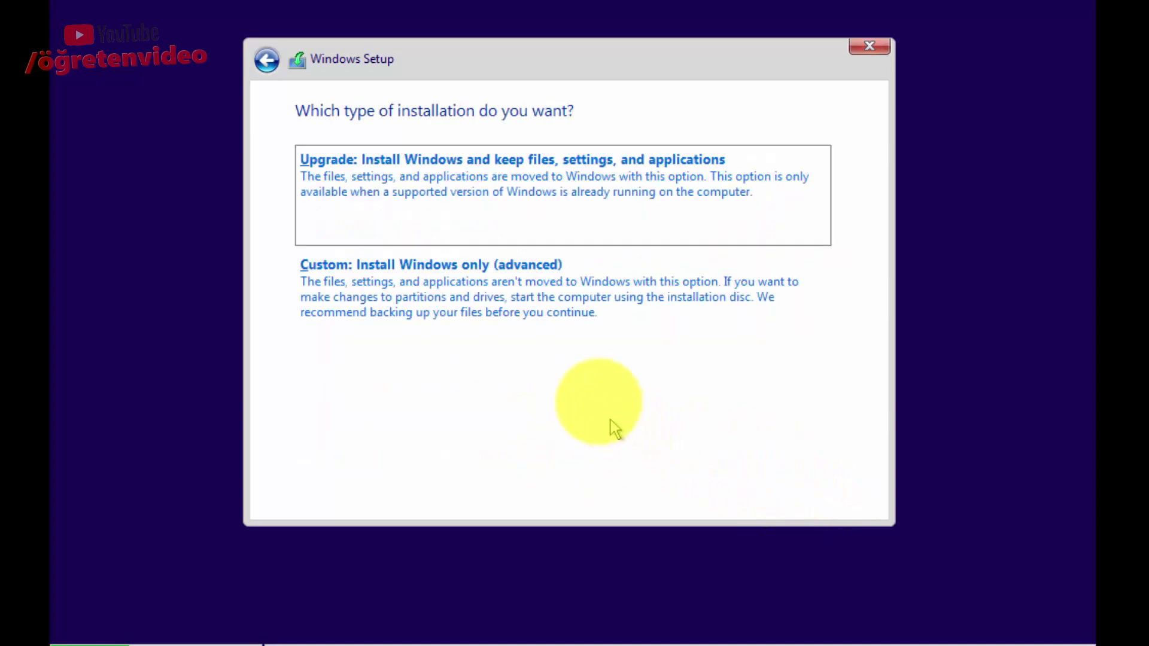
left_click(538, 303)
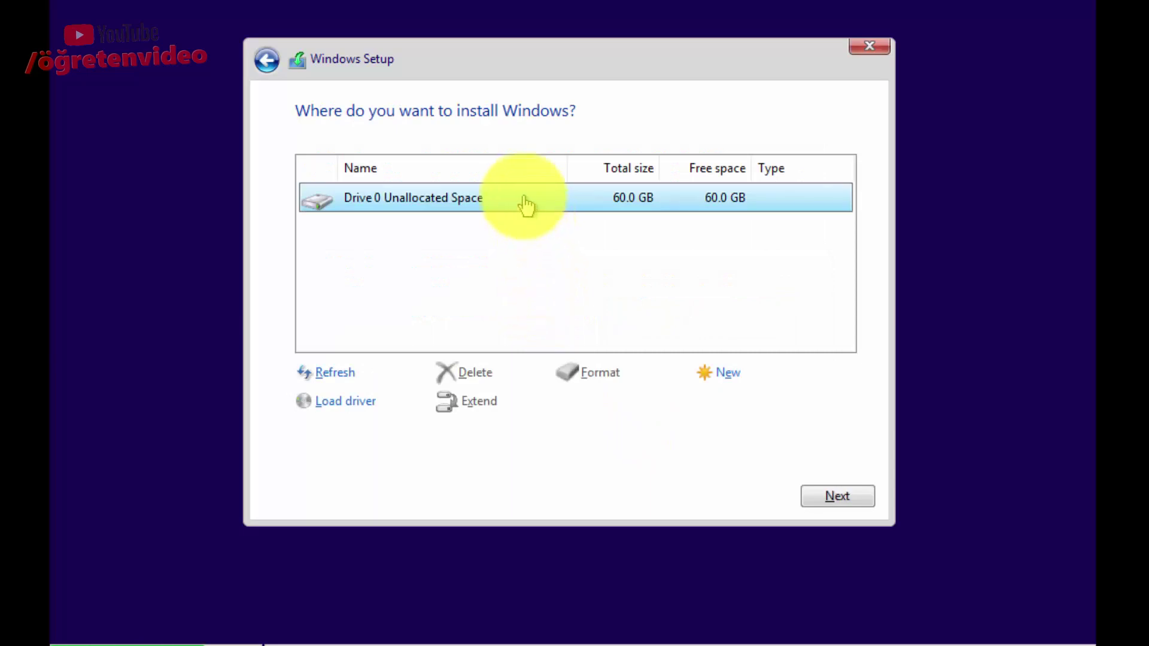
left_click(817, 498)
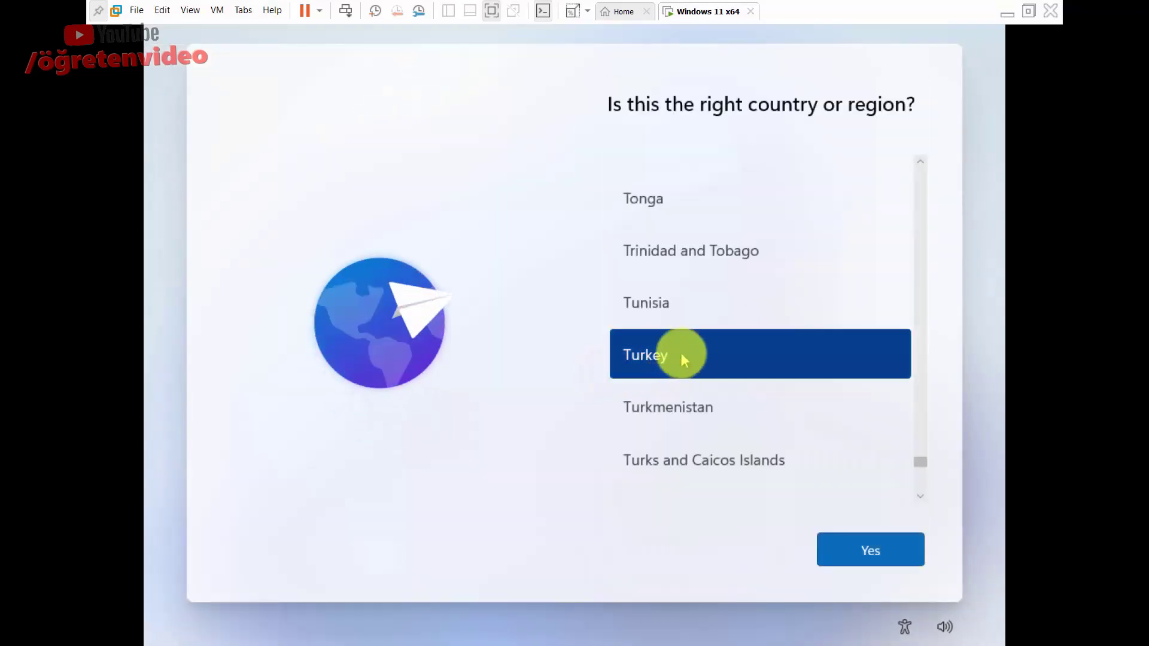
Choose the Turkish Q keyboard layout and skip adding a second layout.
scroll(680, 359, "up", 1)
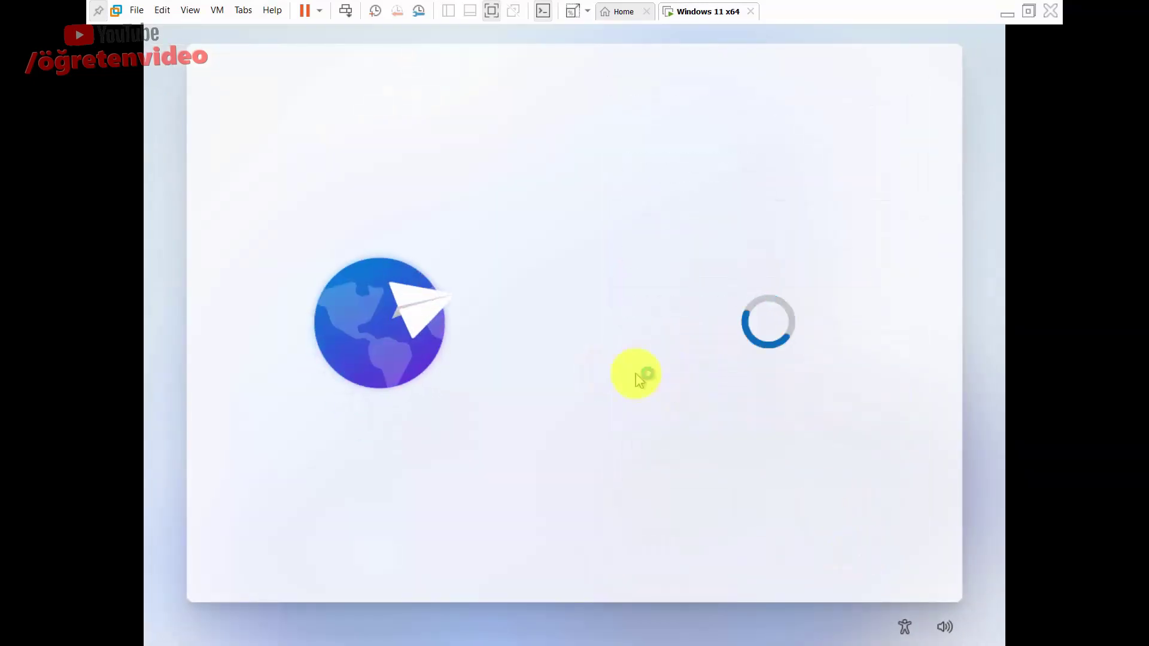
scroll(769, 317, "down", 2)
left_click_drag(921, 239, 921, 479)
left_click(697, 382)
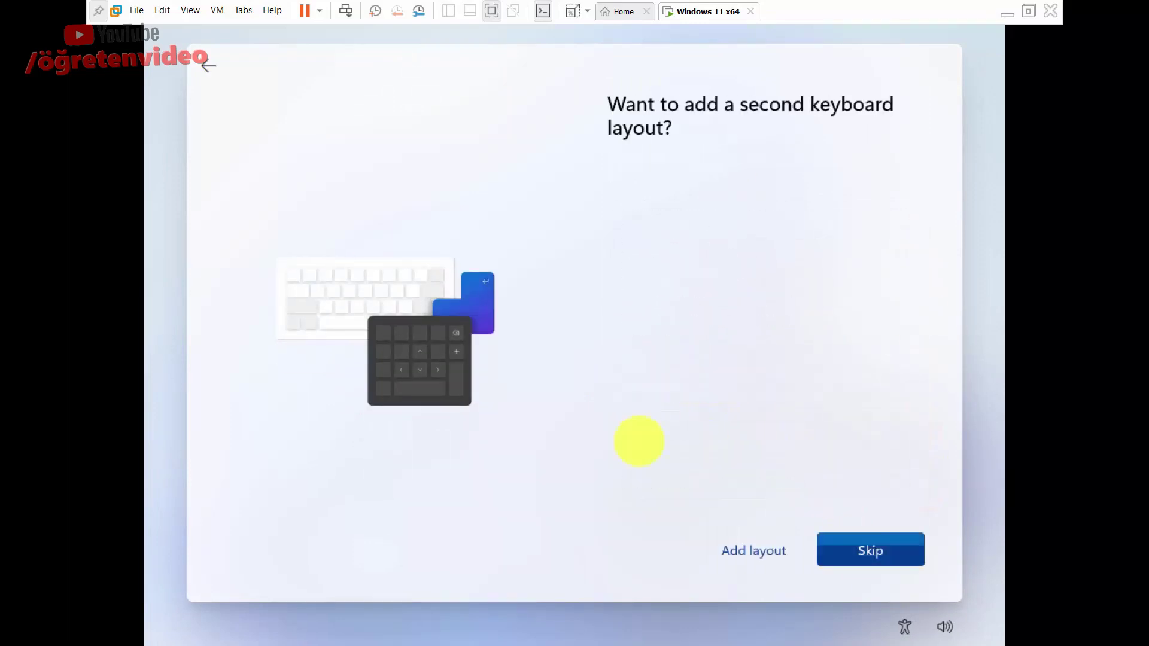
left_click(845, 542)
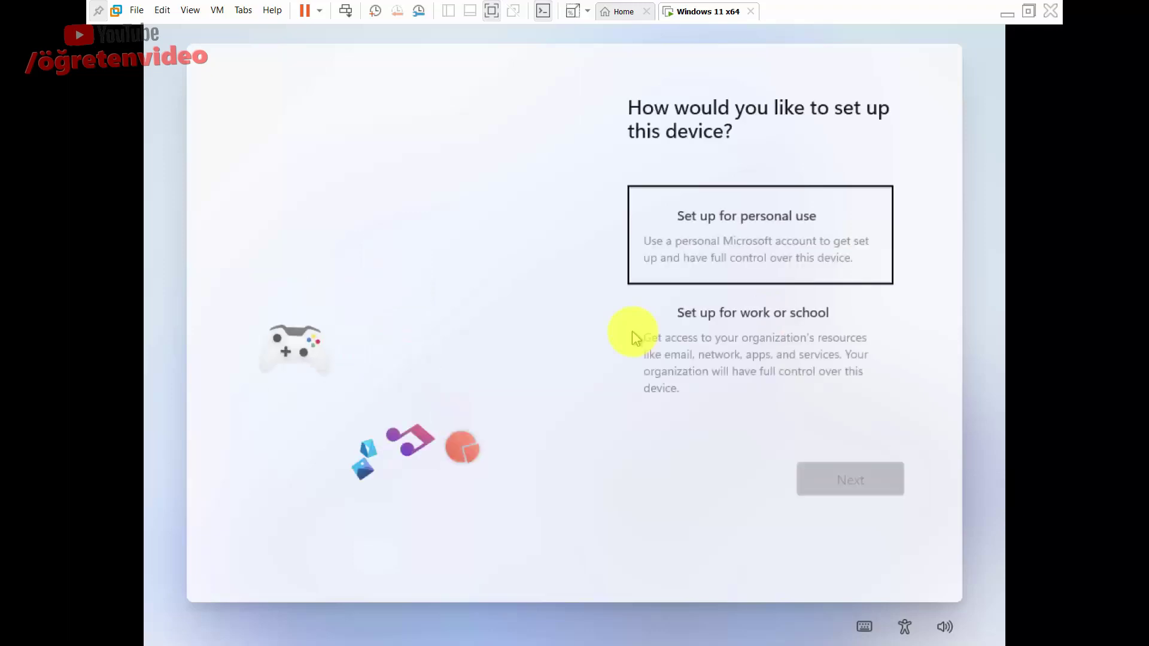
Set the device up for personal use, sign in, and confirm a four-digit PIN.
left_click(672, 224)
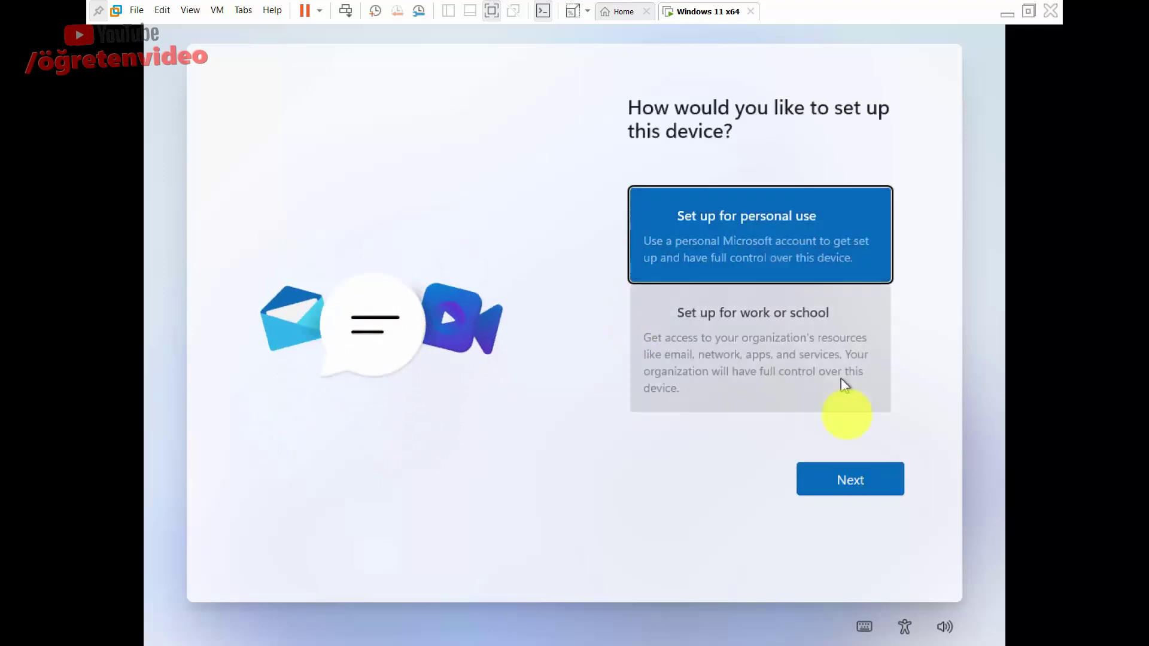
left_click(862, 481)
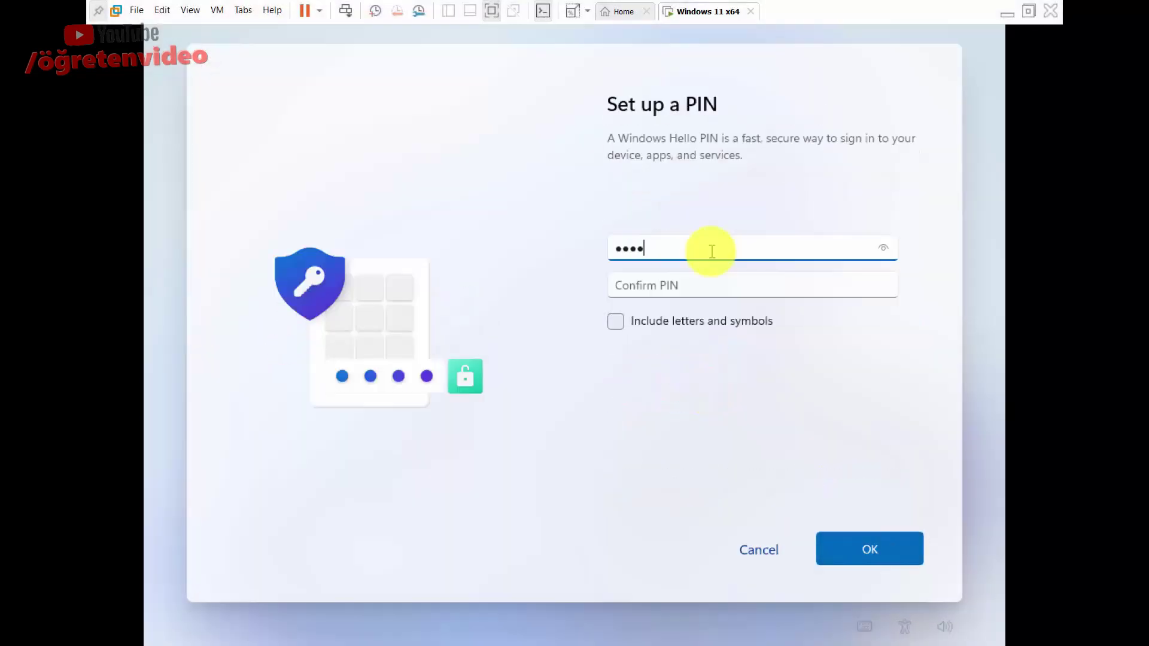
key("Tab")
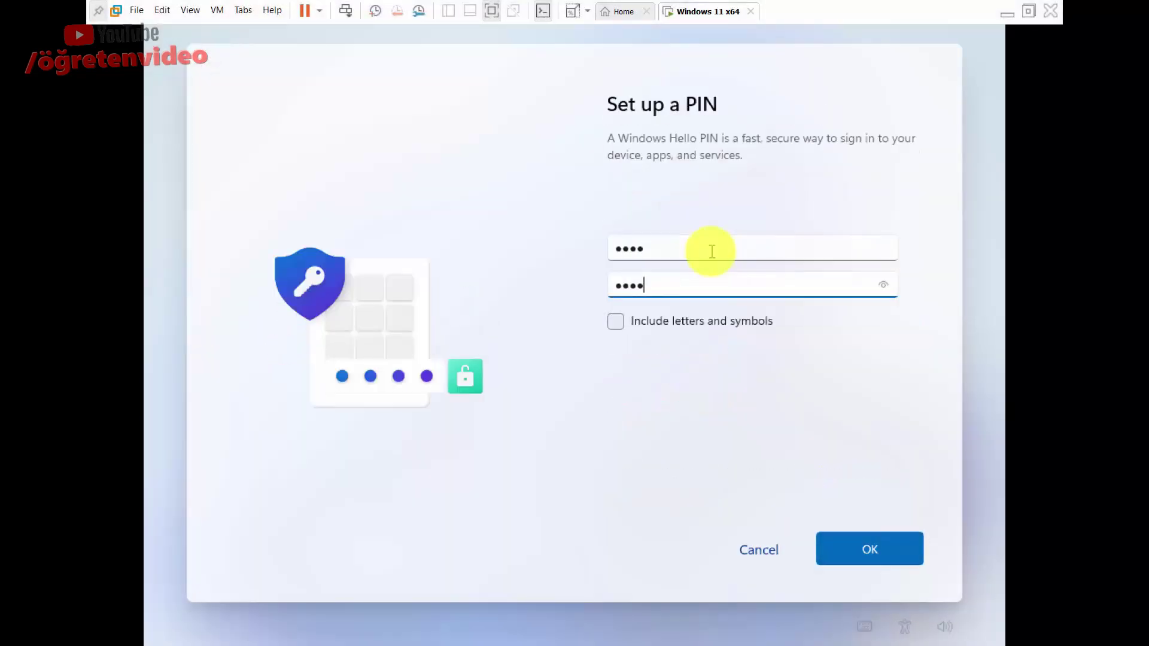
left_click(870, 548)
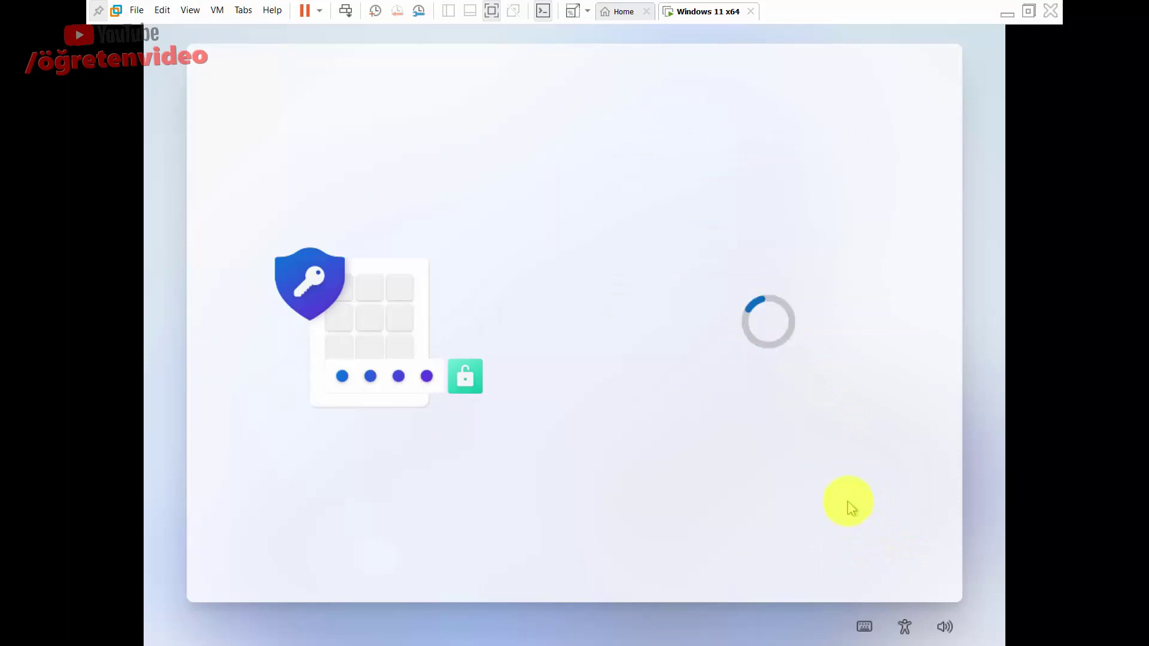
Turn off Inking & typing, Tailored experiences, Diagnostic data, Find my device and Location, then accept.
scroll(718, 335, "down", 5)
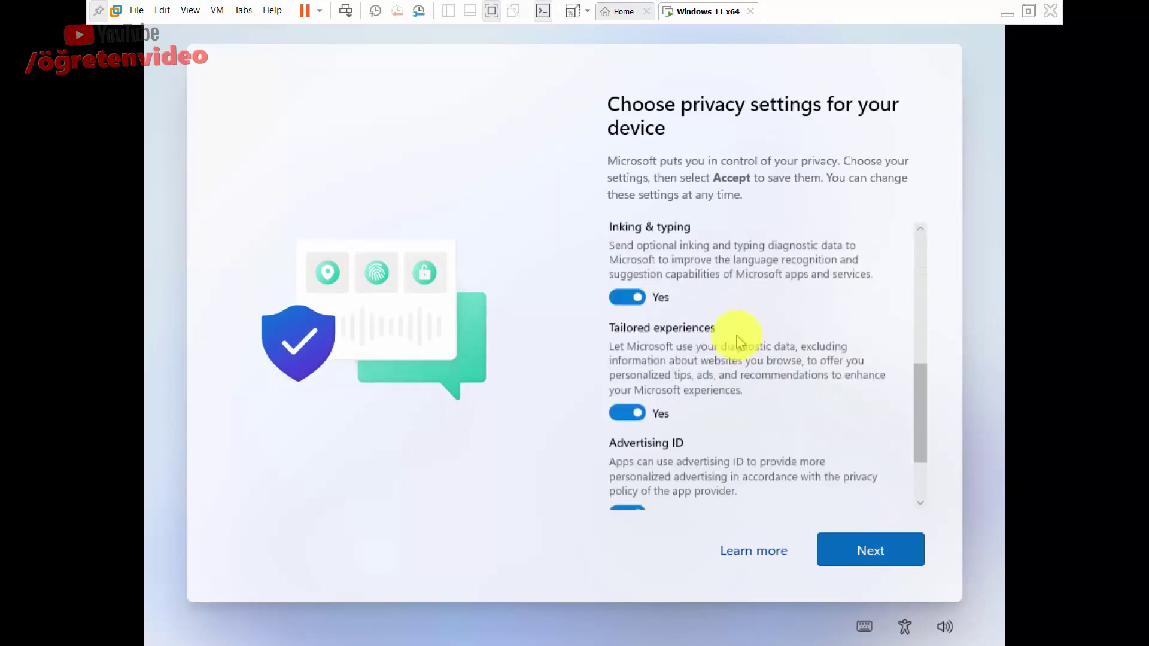
scroll(738, 341, "down", 5)
scroll(641, 403, "up", 3)
left_click(627, 413)
left_click(627, 371)
scroll(627, 371, "up", 2)
left_click(628, 379)
scroll(628, 379, "up", 2)
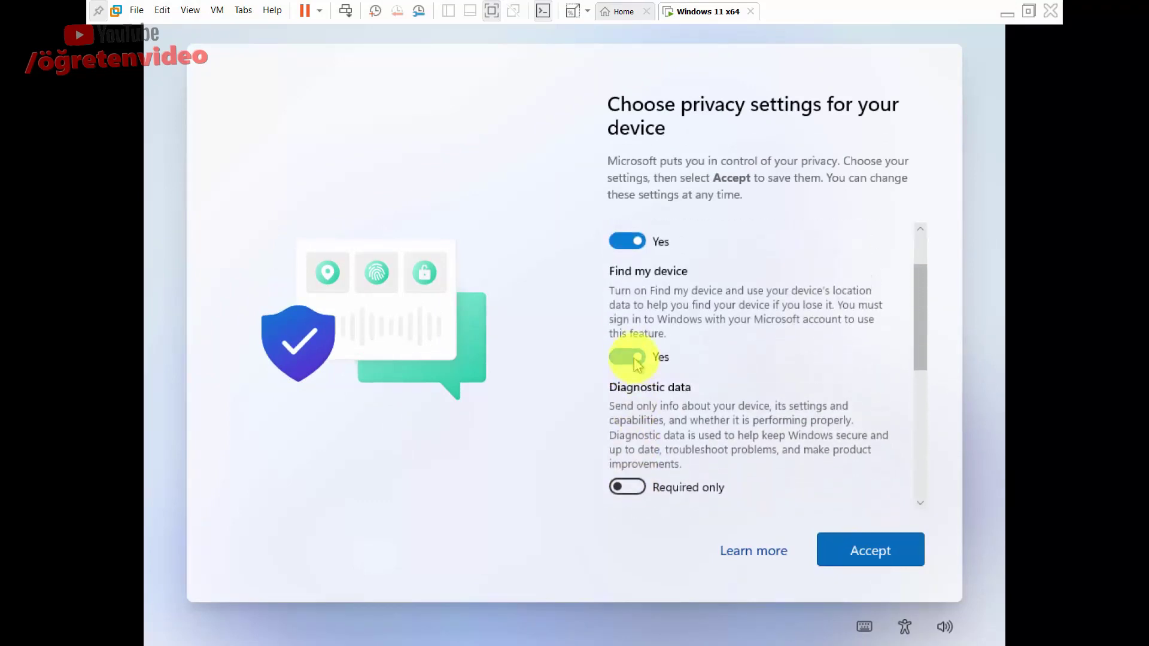
left_click(635, 359)
scroll(636, 358, "up", 2)
left_click(634, 320)
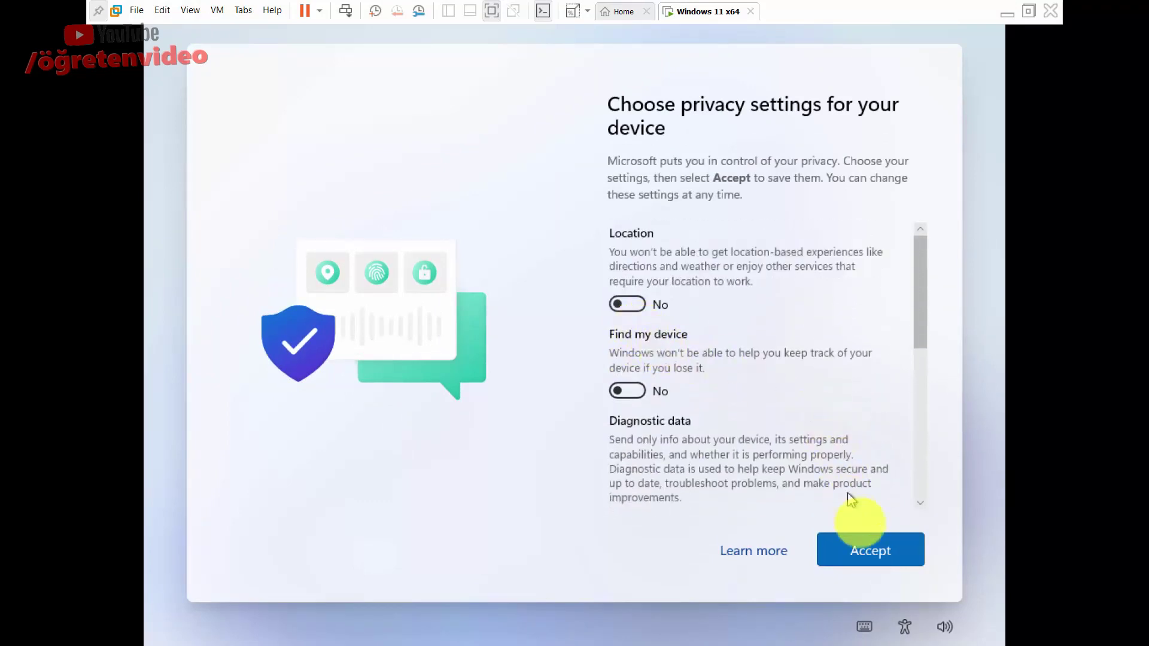
left_click(861, 546)
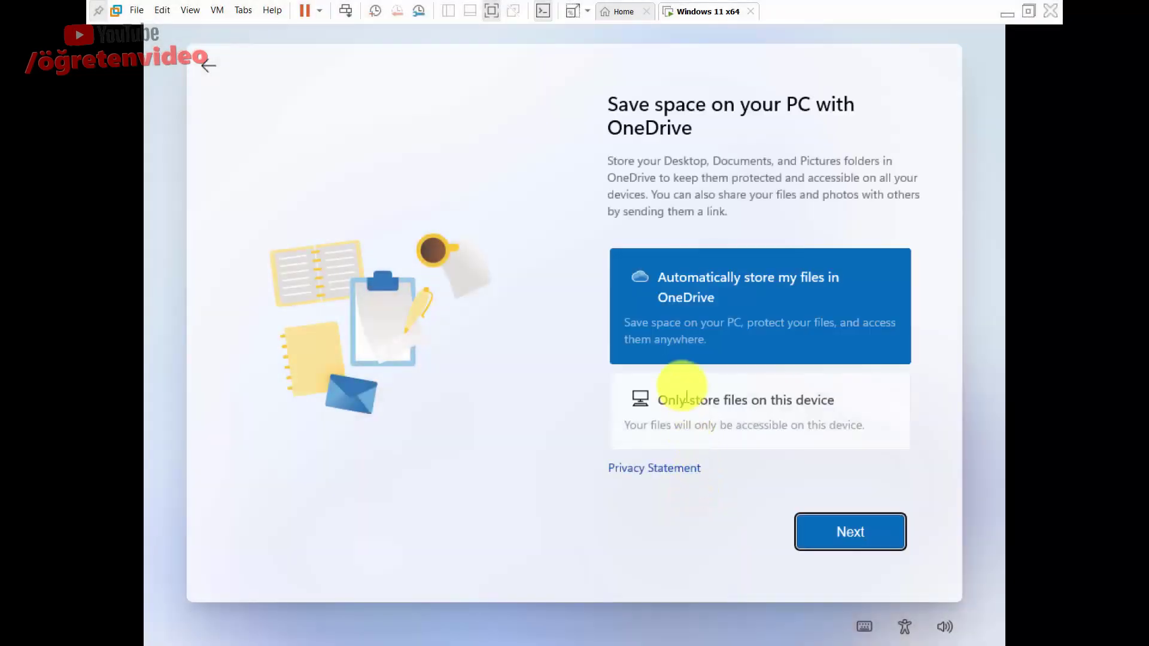
Choose 'Only store files on this device' instead of OneDrive and continue.
left_click(736, 402)
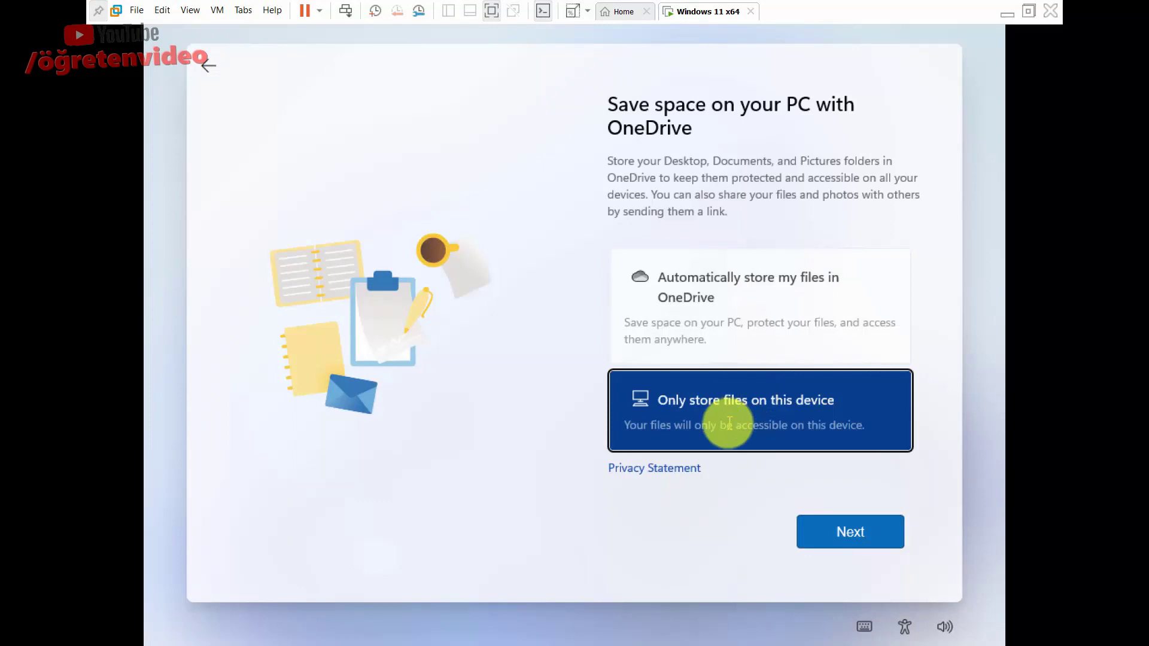
left_click(861, 539)
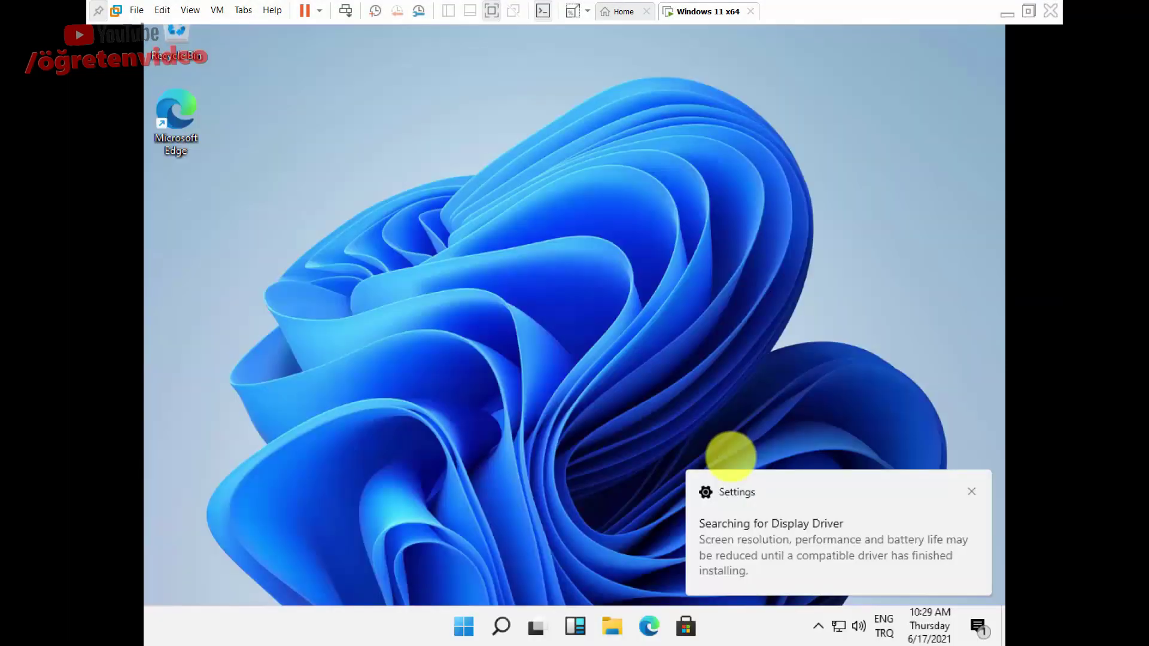
Change the guest's display resolution to 1920 × 1080 and keep the change.
key("super")
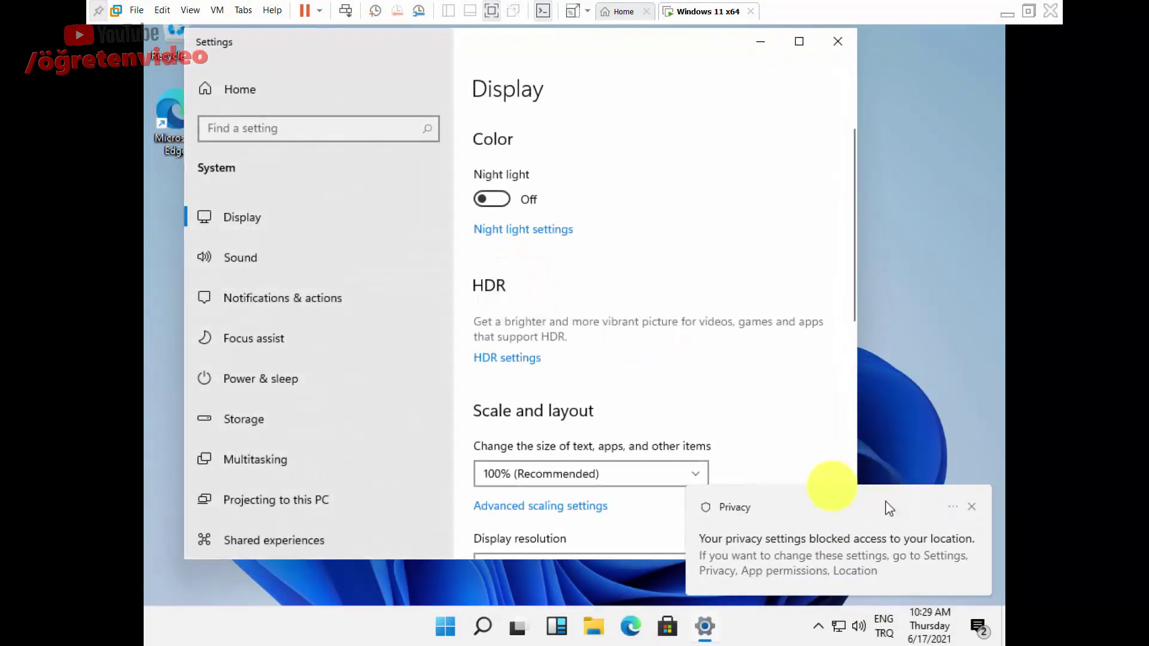
scroll(694, 378, "down", 5)
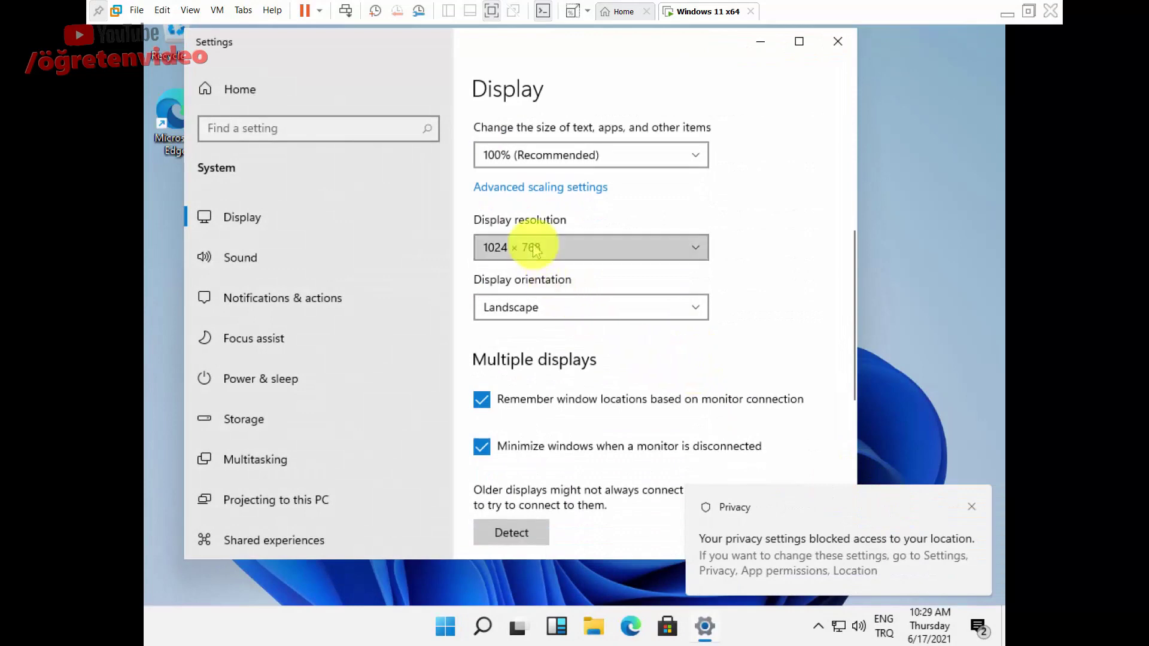
left_click(535, 250)
scroll(536, 256, "up", 2)
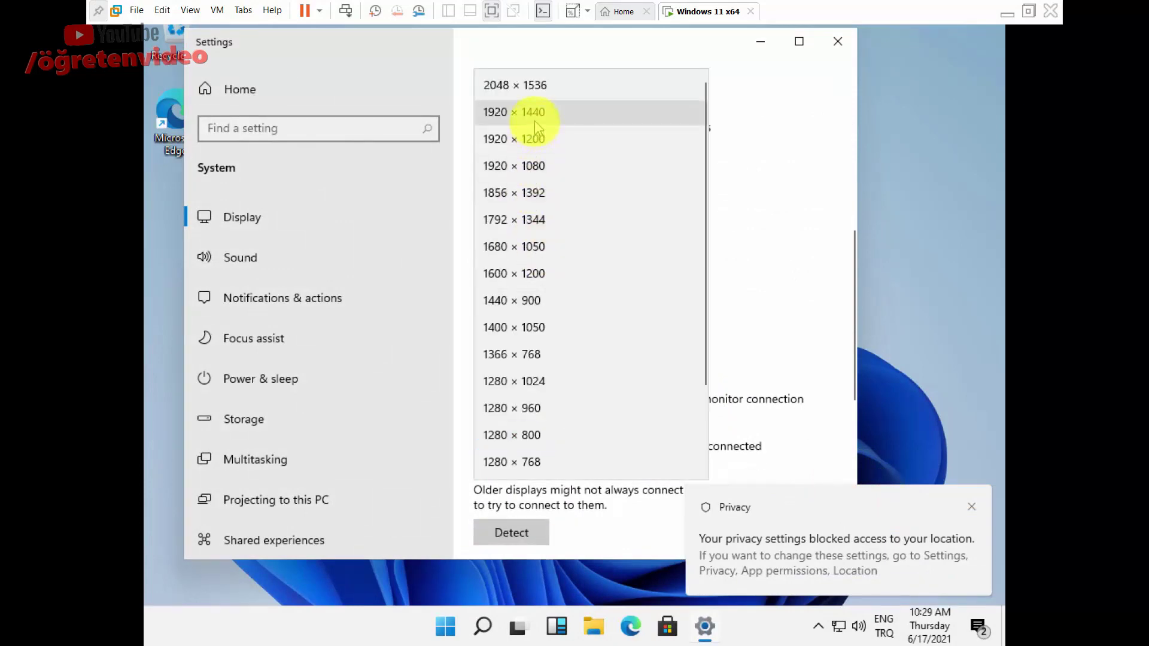
left_click(550, 170)
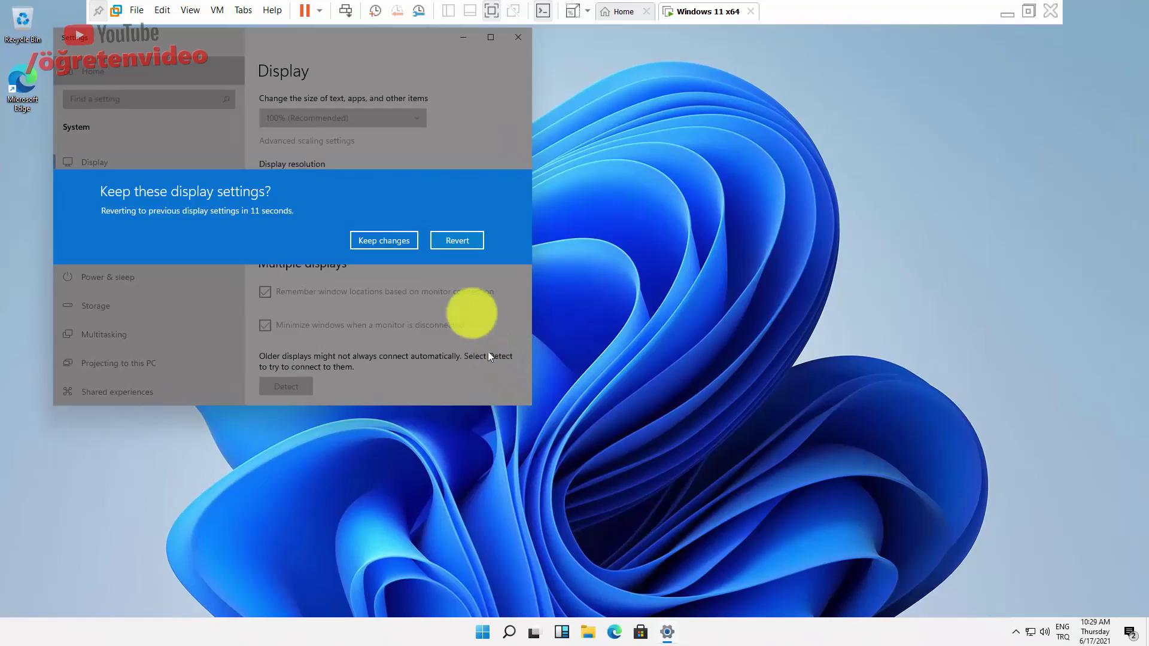
left_click(384, 239)
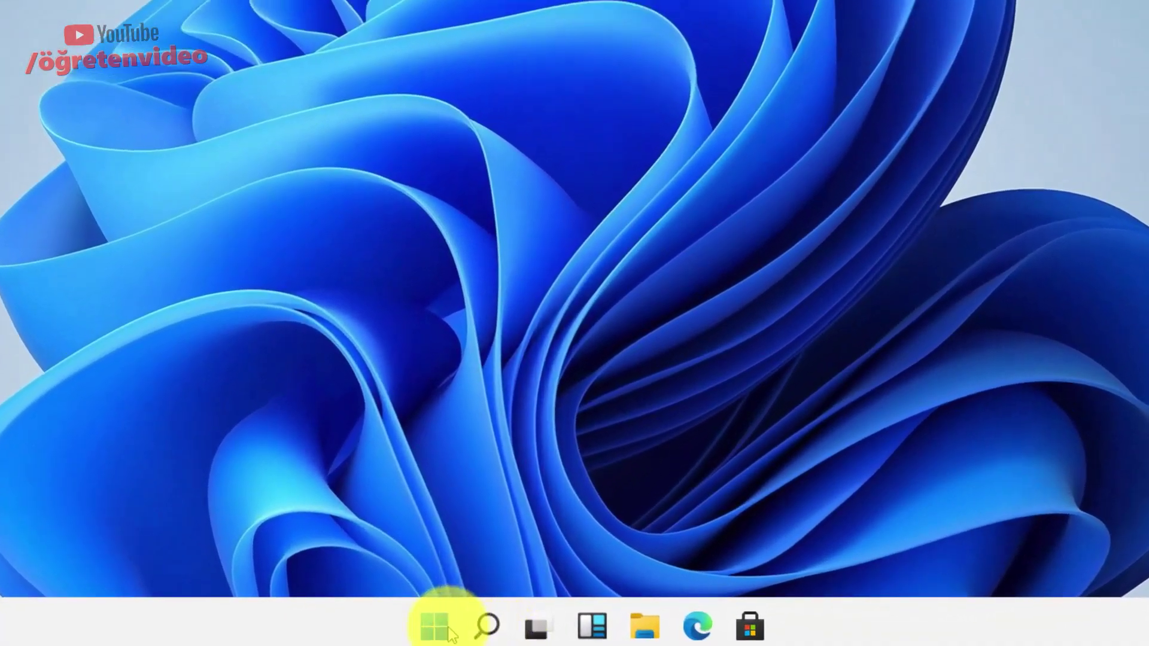
Open File Explorer from the Start menu's All apps list.
left_click(435, 618)
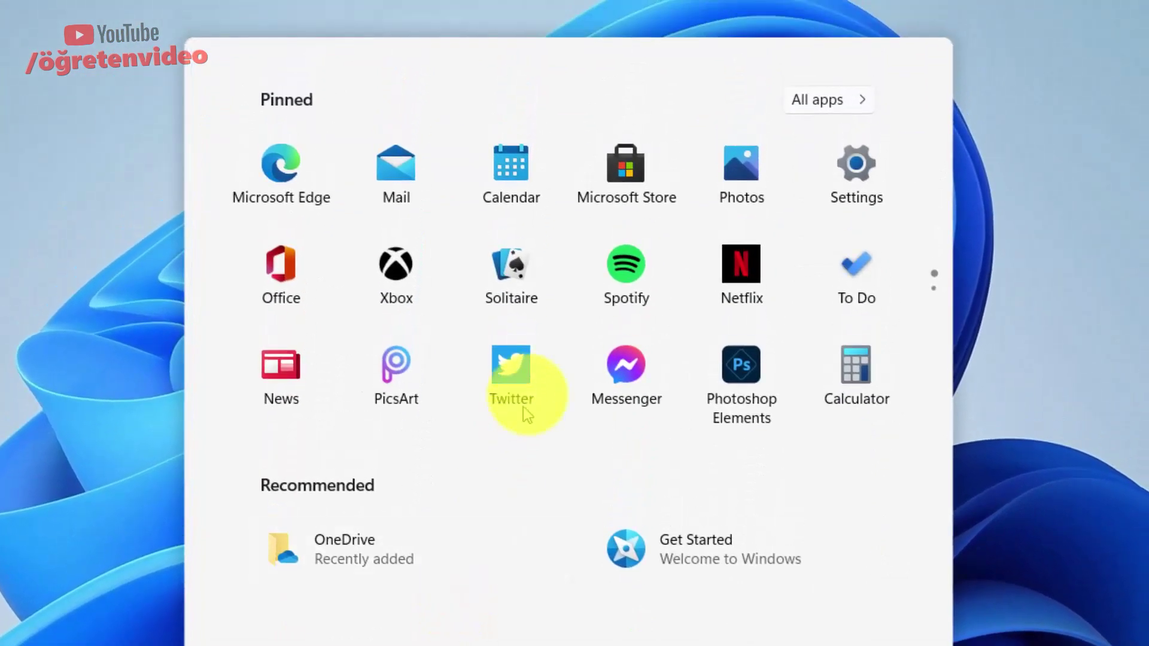
scroll(521, 401, "down", 2)
scroll(529, 386, "up", 2)
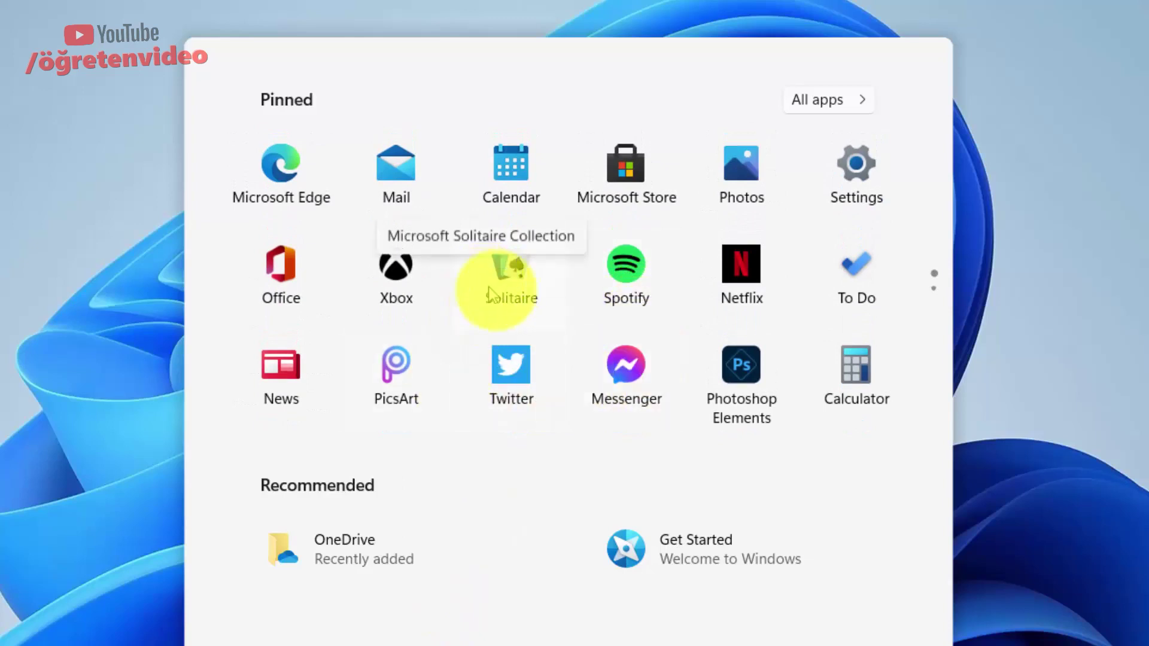
left_click(791, 102)
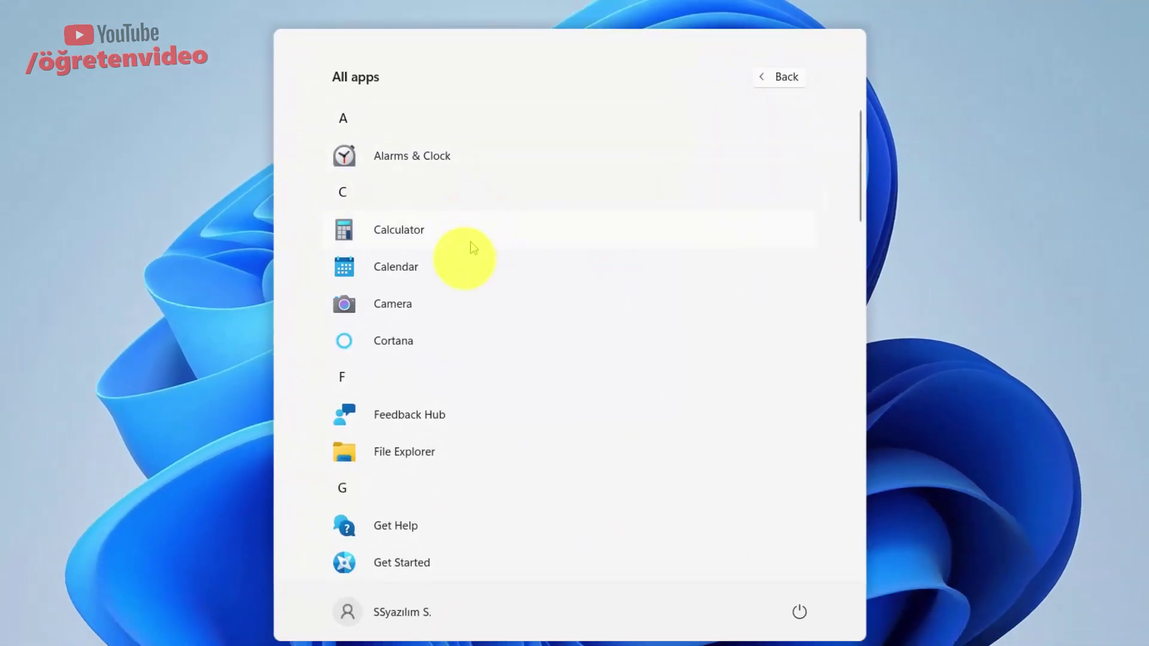
scroll(452, 397, "down", 6)
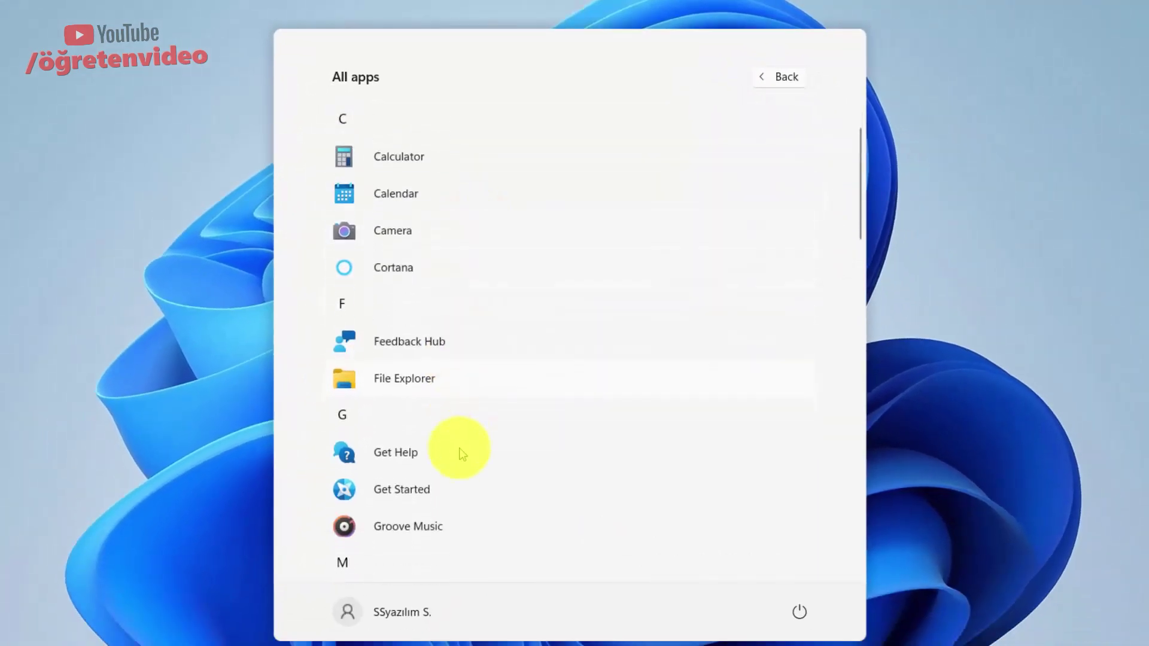
scroll(449, 374, "down", 7)
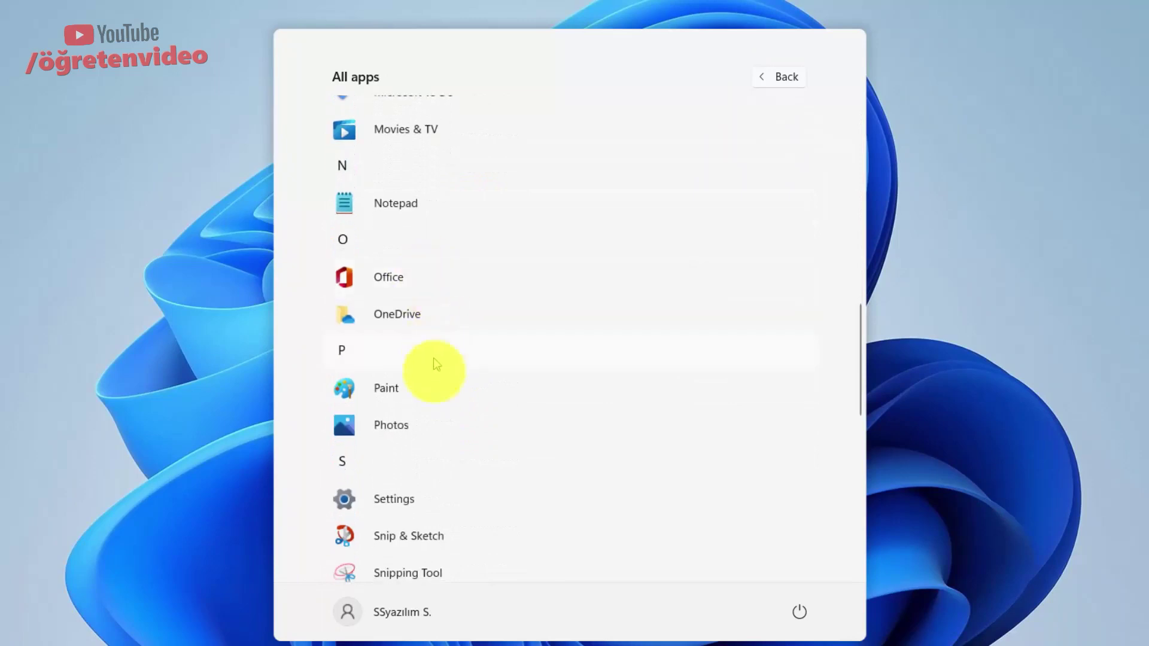
scroll(437, 359, "down", 7)
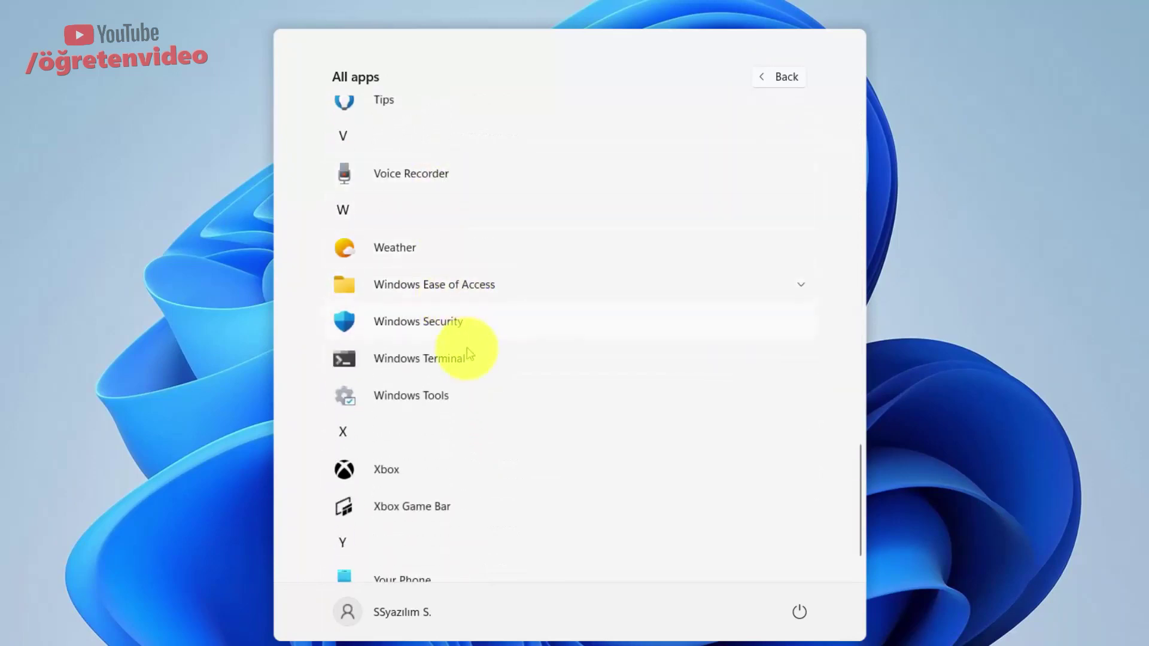
scroll(474, 444, "down", 1)
scroll(462, 526, "up", 15)
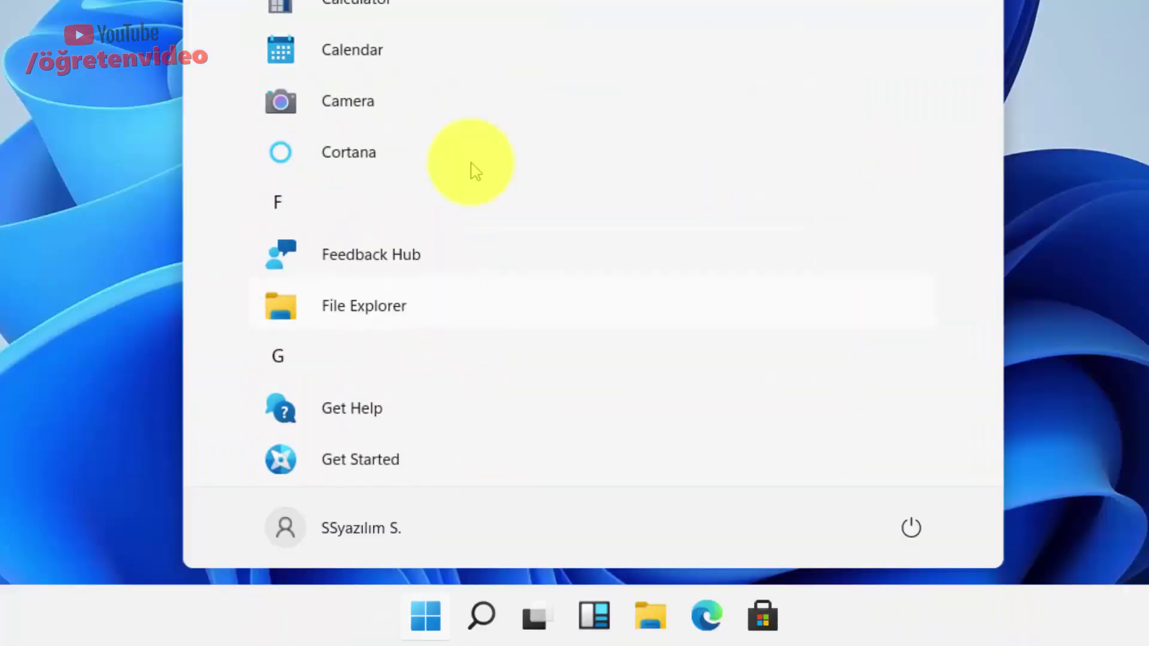
left_click(400, 302)
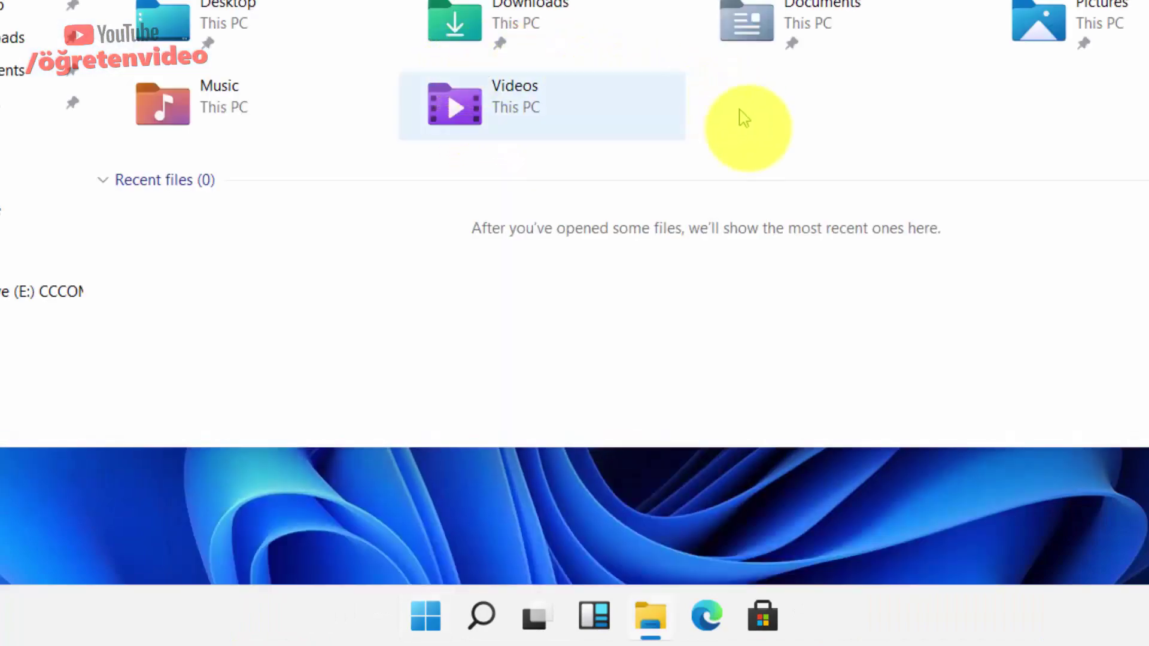
key("alt+F4")
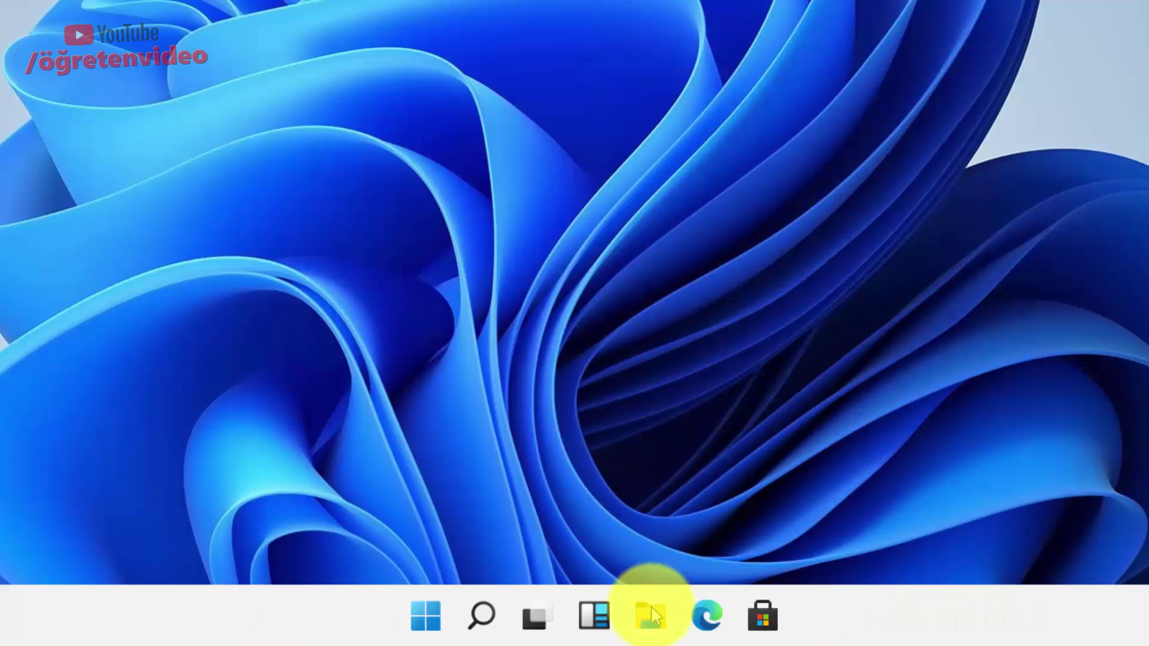
left_click(653, 614)
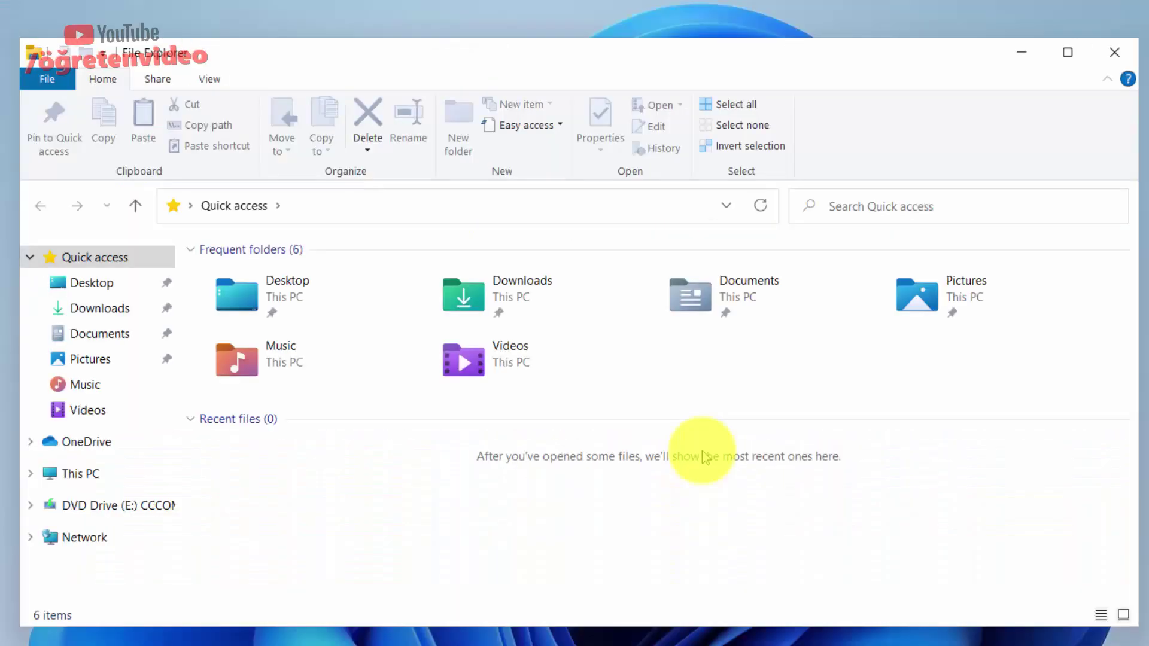
double_click(282, 295)
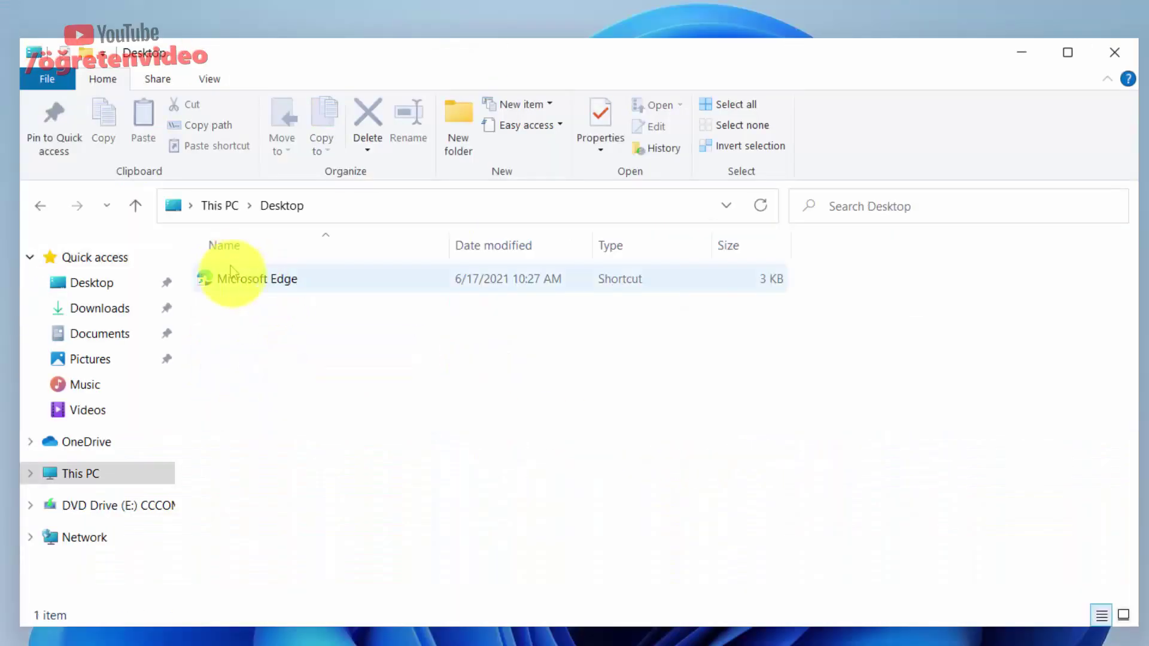
left_click(41, 207)
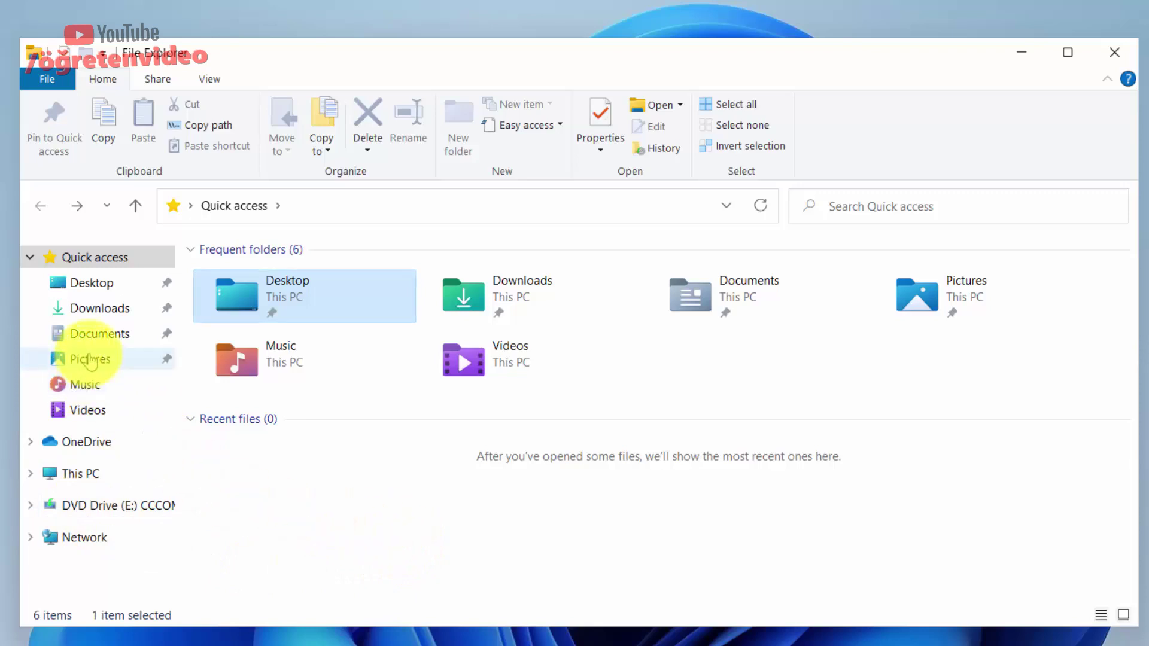
left_click(89, 360)
left_click(88, 384)
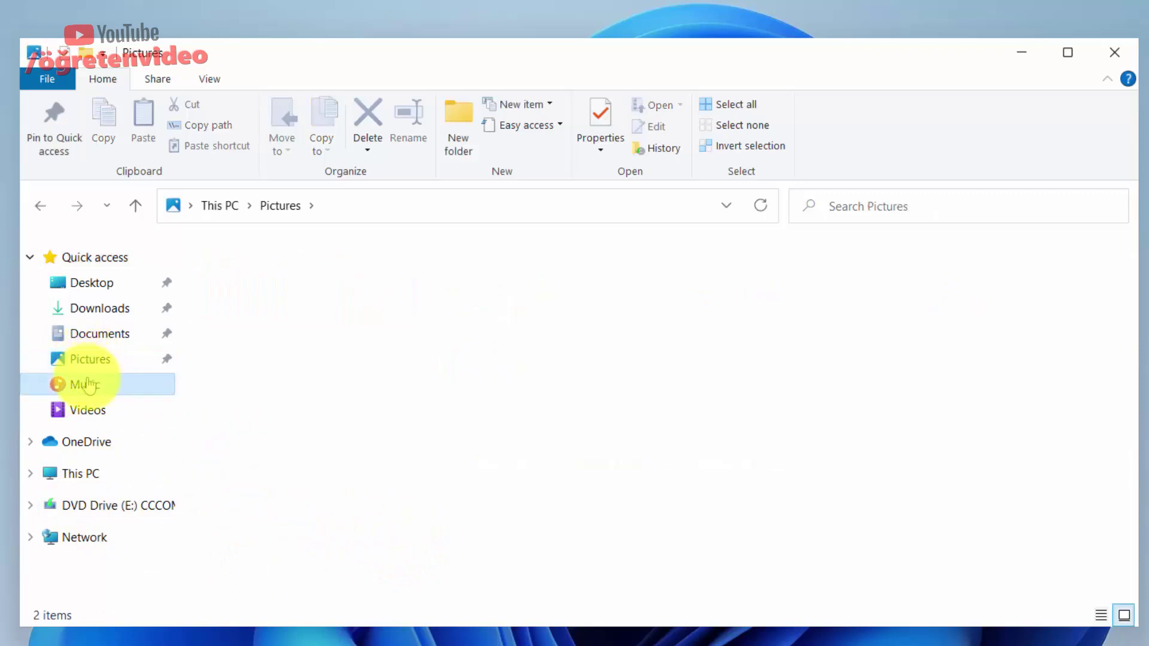
left_click(88, 411)
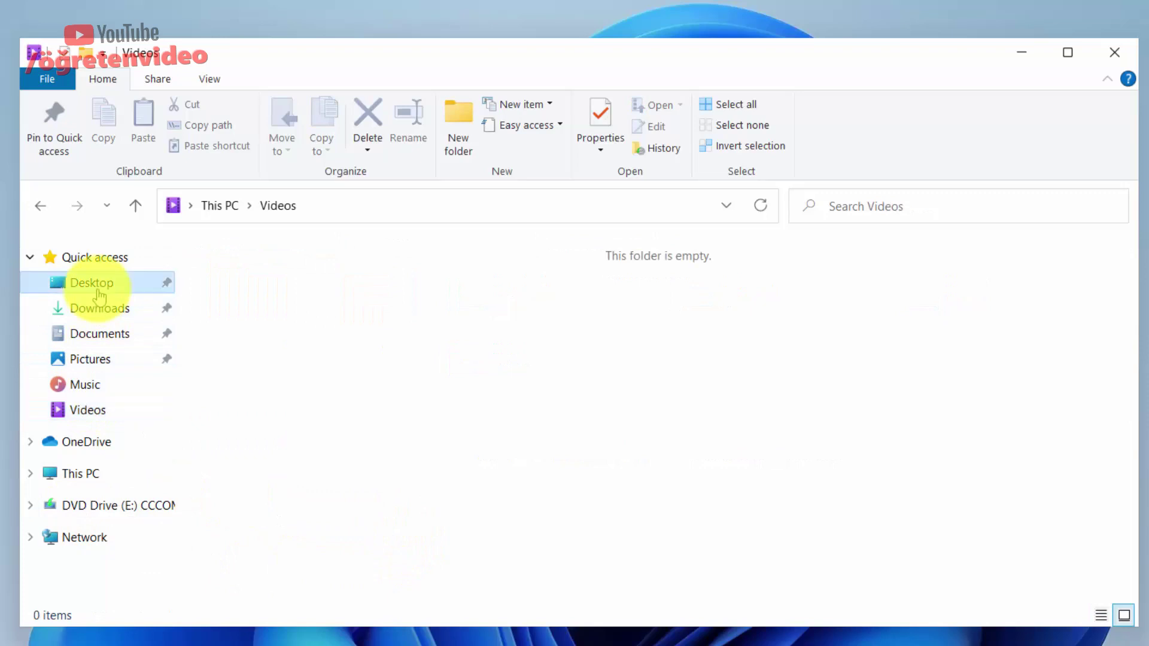
left_click(103, 310)
left_click(98, 333)
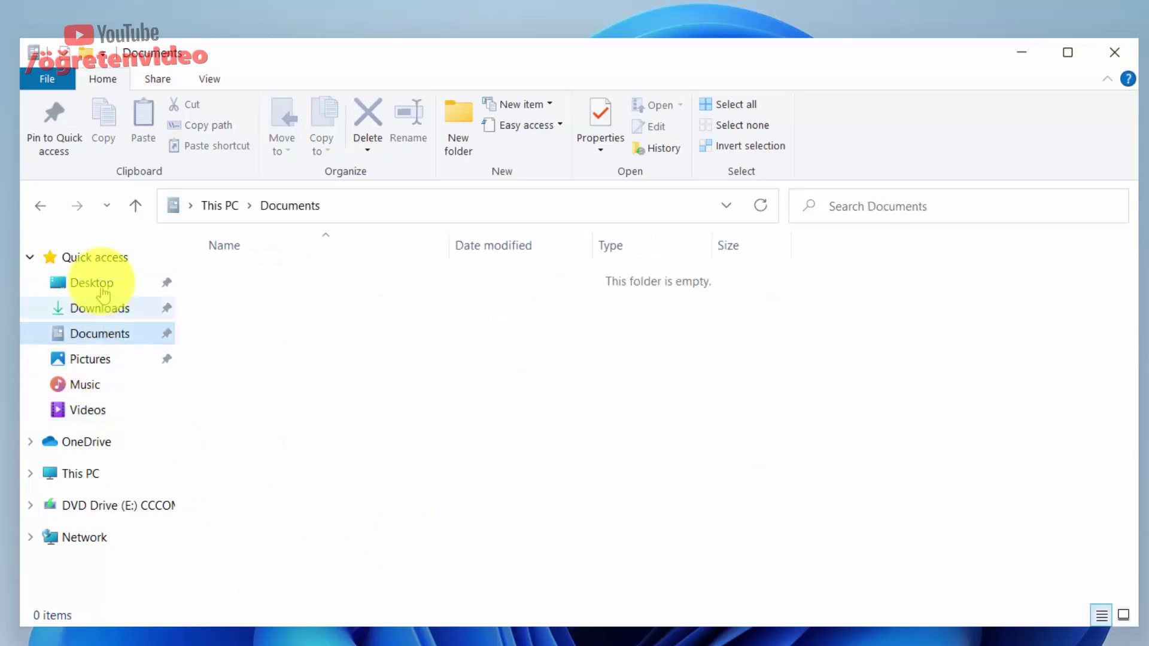
left_click(108, 263)
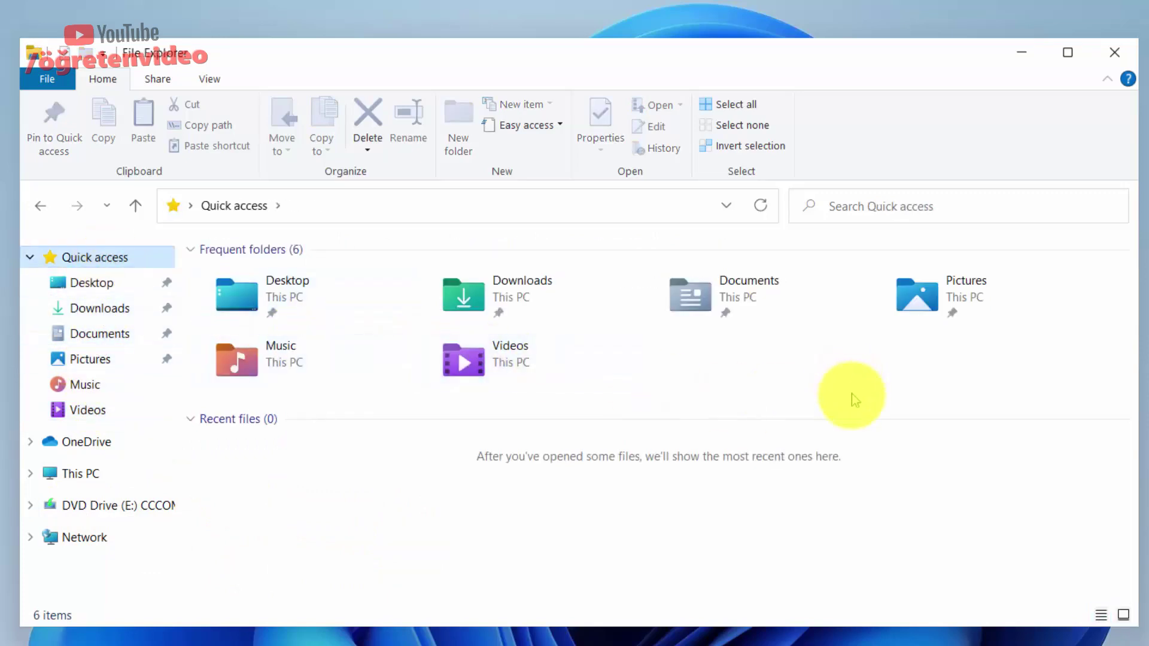
Snap File Explorer into the top-right quarter, then close it and refresh the desktop.
mouse_move(1069, 57)
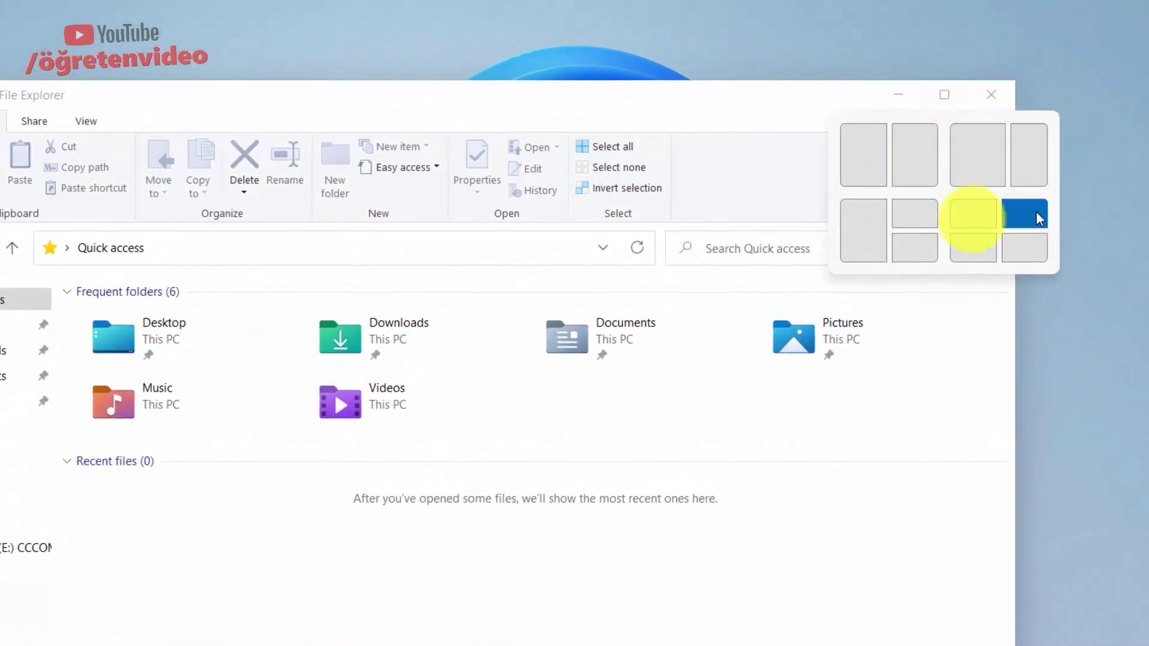
left_click(917, 239)
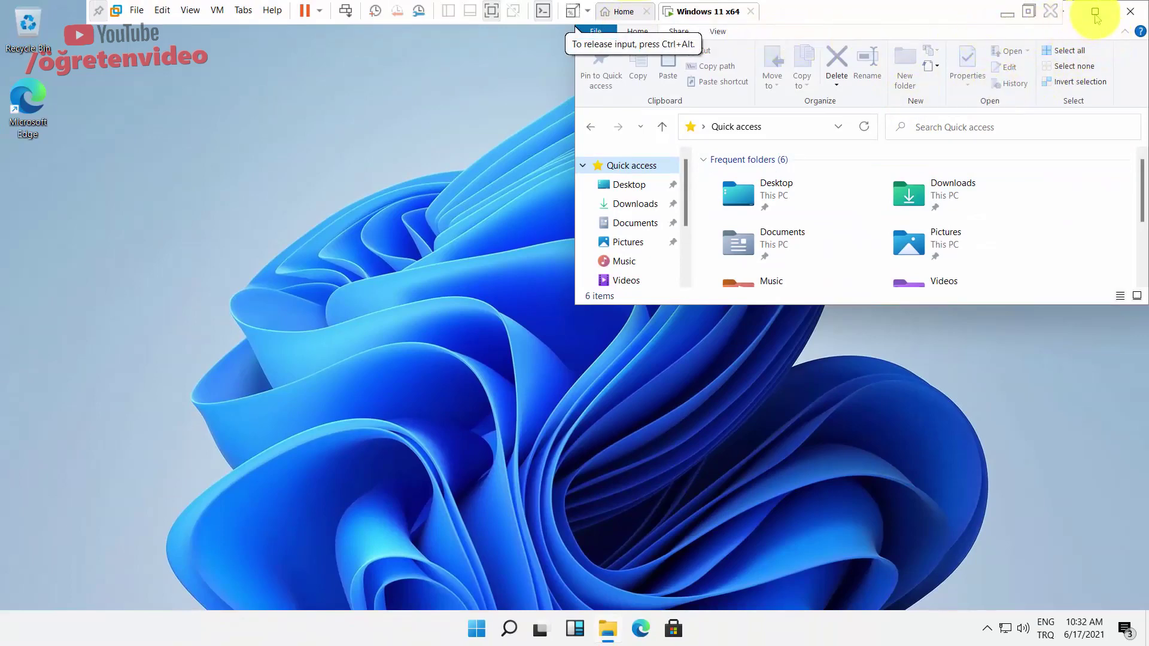
left_click(1123, 14)
right_click(651, 147)
left_click(687, 193)
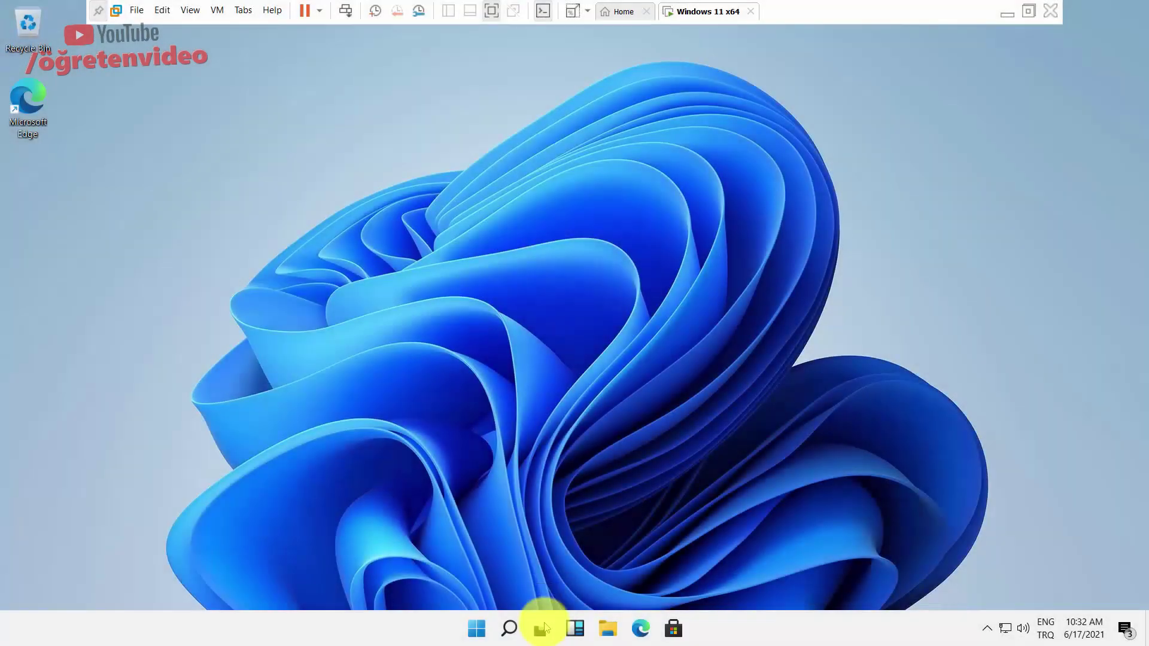
Add a second virtual desktop, switch to Desktop 2, then return to Desktop 1.
left_click(542, 629)
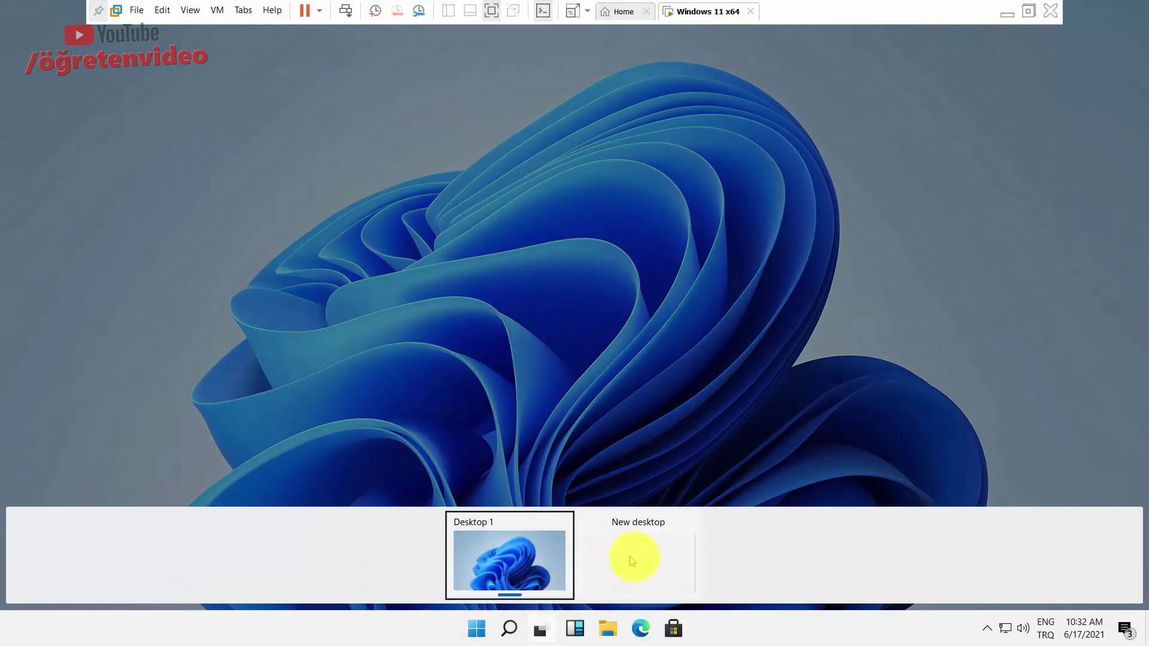
left_click(619, 560)
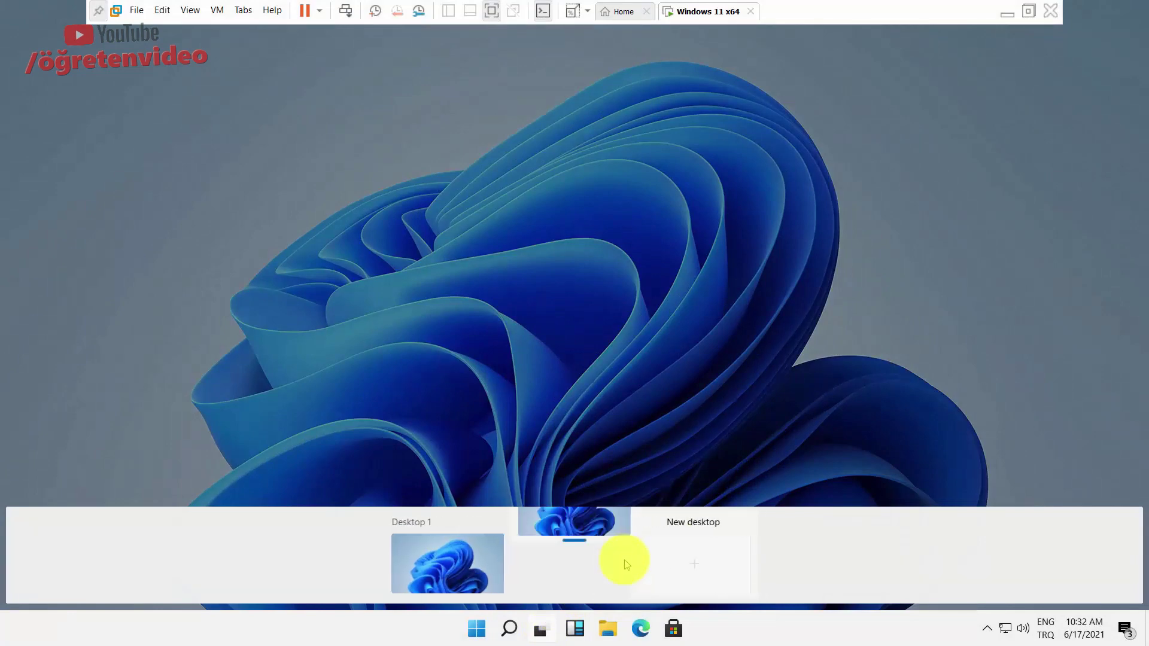
left_click(584, 559)
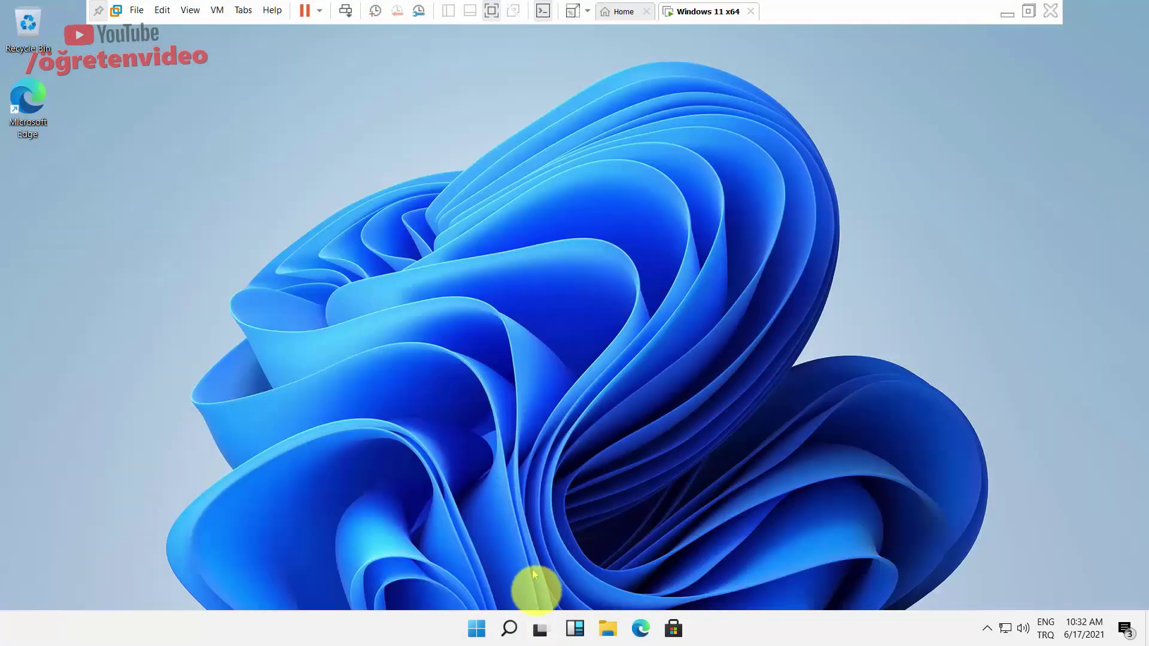
left_click(543, 630)
left_click(477, 553)
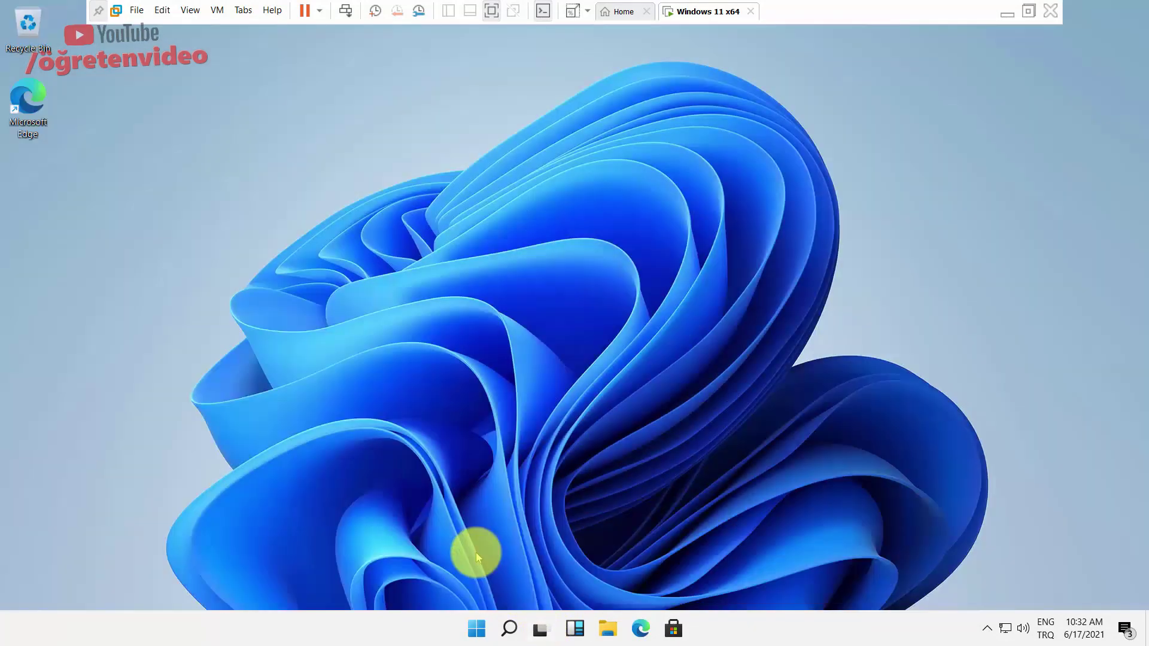
Remove Desktop 2, go back to Desktop 1, and bring up the widgets board.
left_click(541, 627)
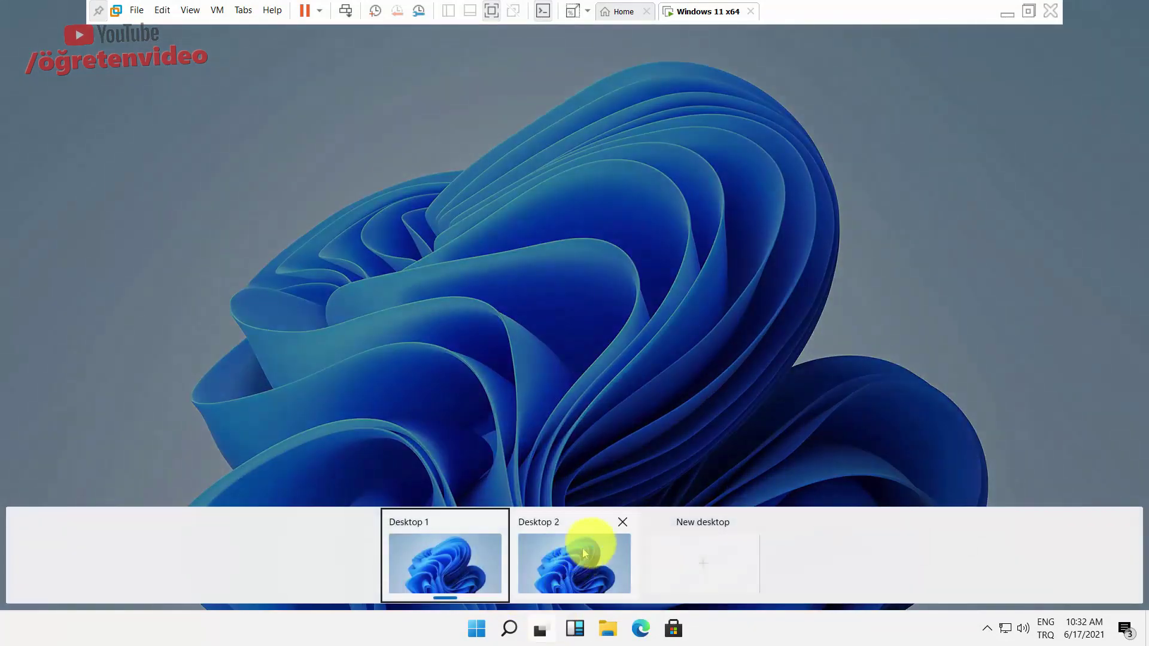
left_click(623, 523)
left_click(493, 548)
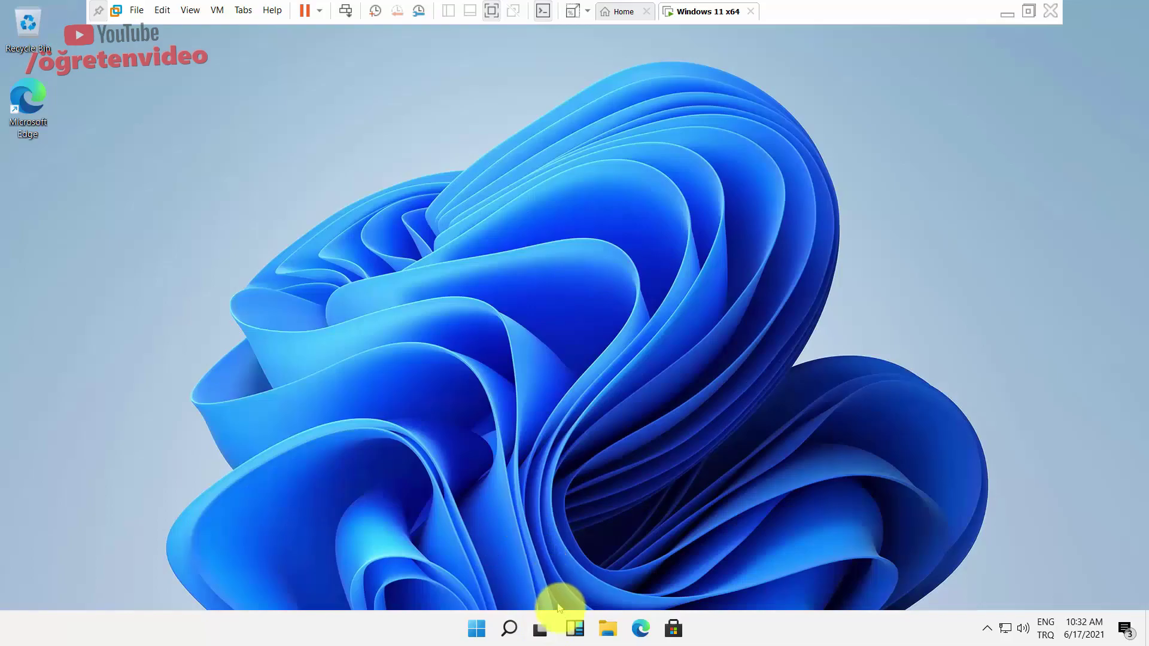
left_click(575, 635)
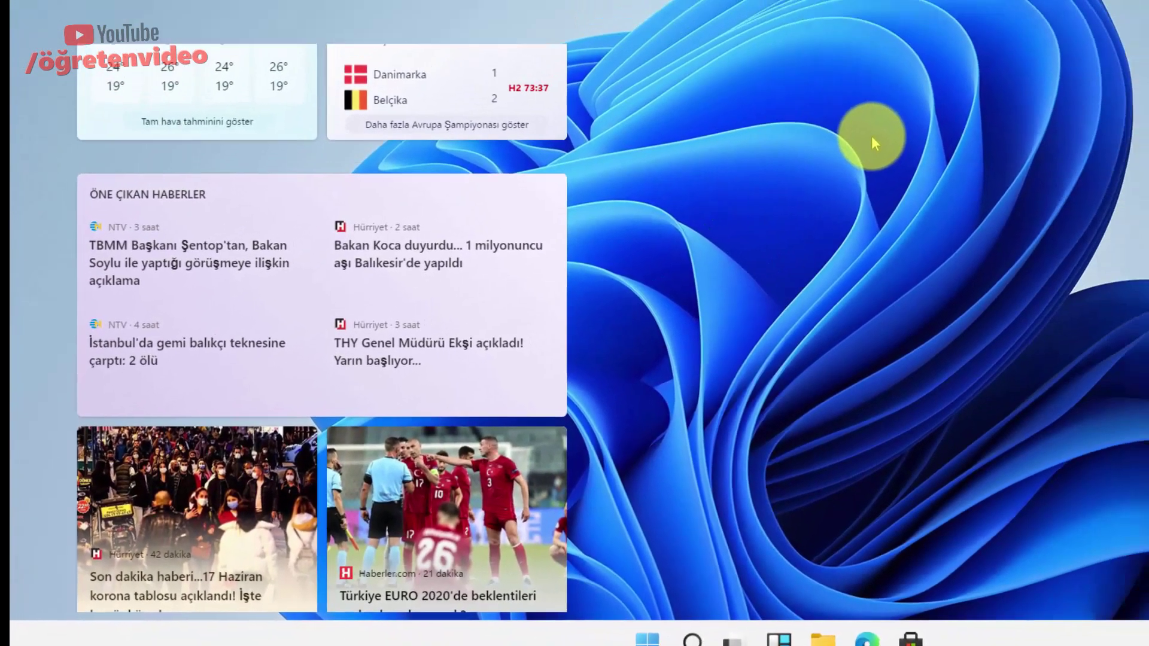
Dismiss the widgets board by selecting an empty spot on the desktop.
left_click(701, 225)
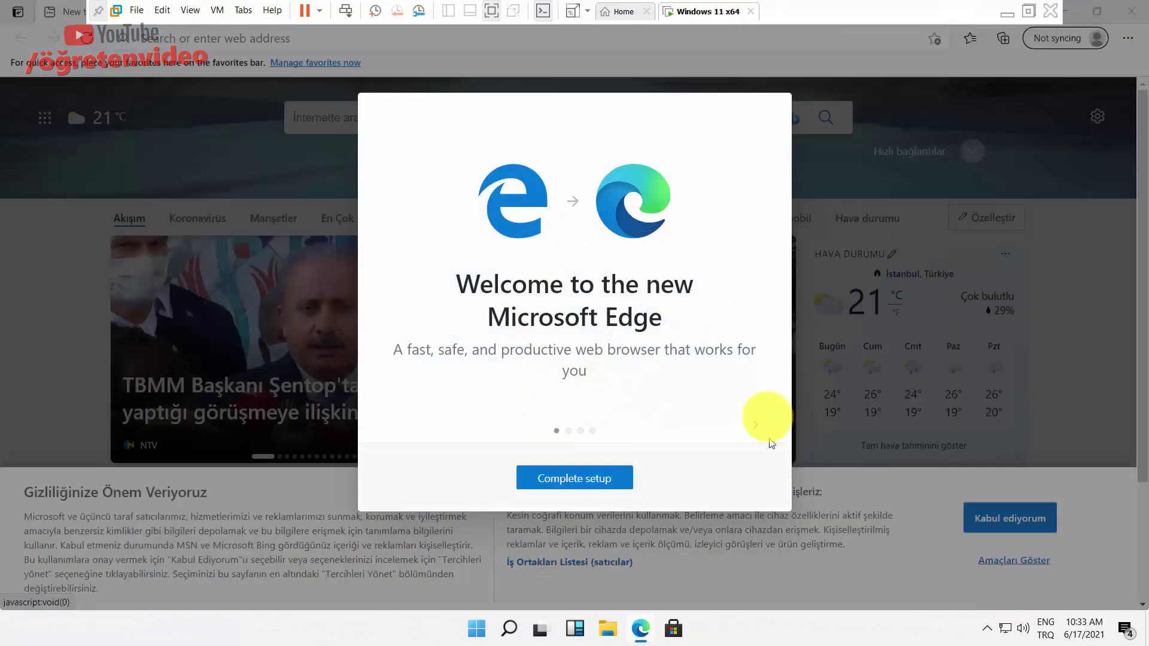
Get through Edge's first-run setup and welcome tour, briefly toggling the VM out of full screen.
left_click(574, 477)
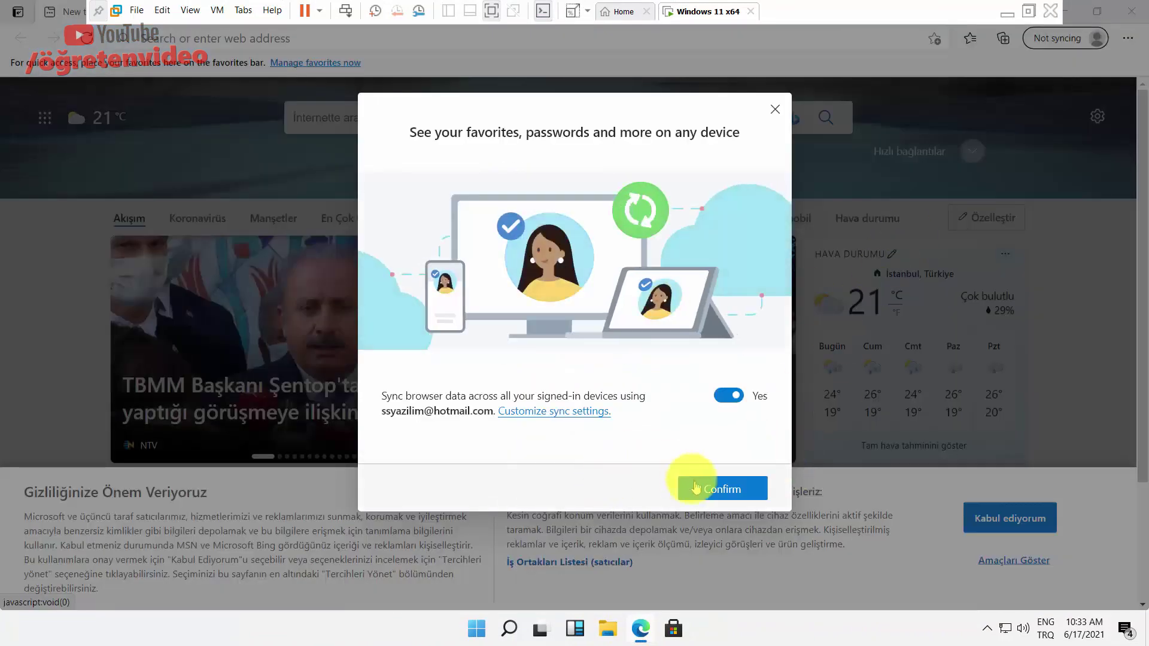
left_click(692, 483)
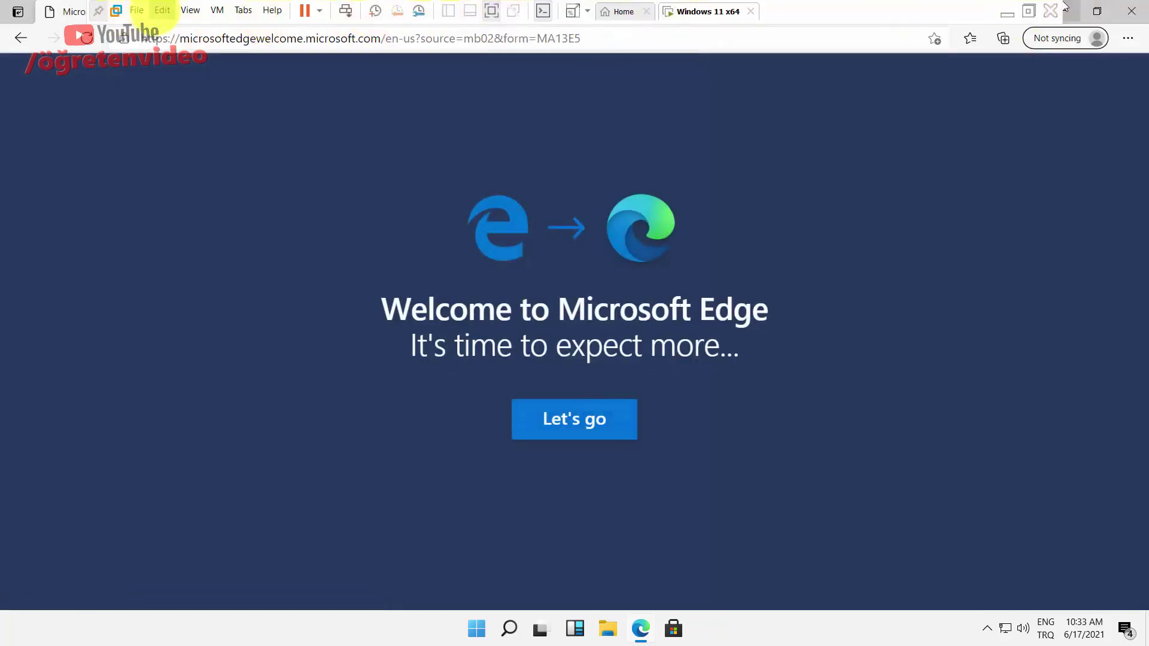
left_click(190, 10)
left_click(225, 79)
left_click(190, 10)
left_click(220, 30)
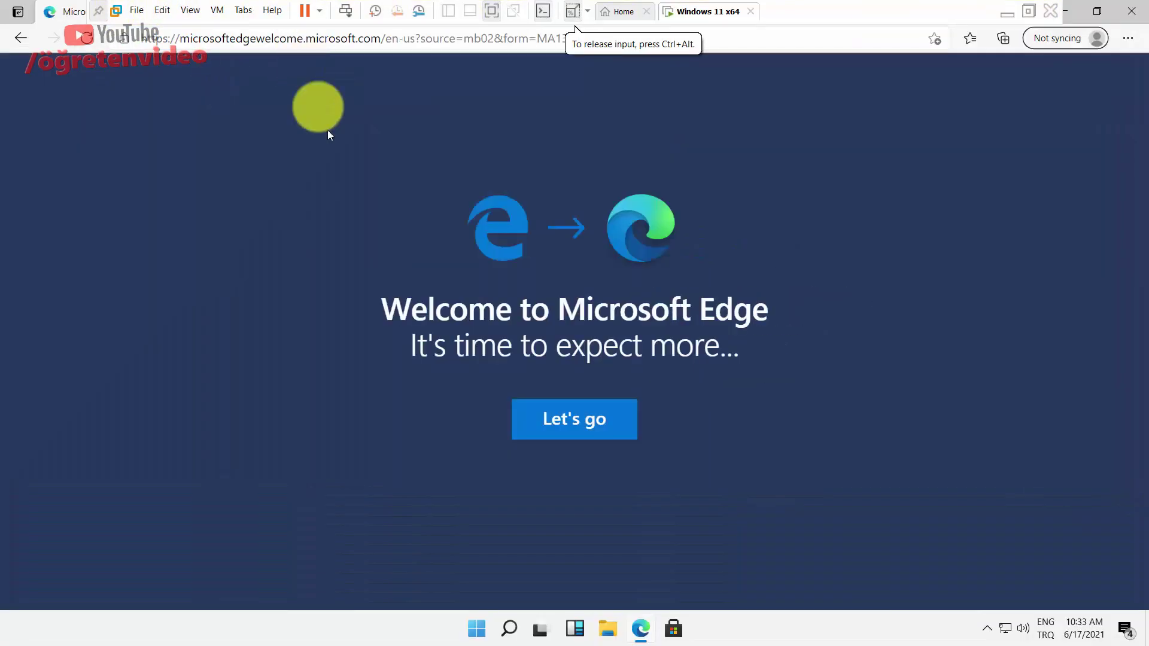
left_click(694, 566)
left_click(688, 194)
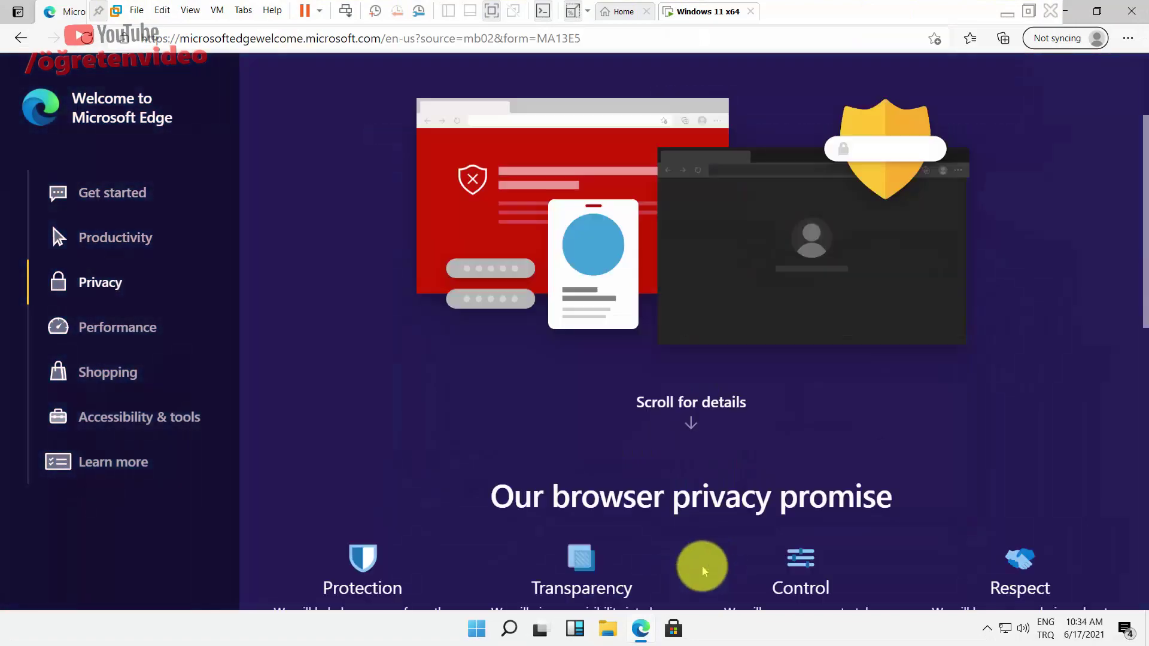
left_click(693, 194)
left_click(694, 195)
left_click(694, 195)
left_click(694, 195)
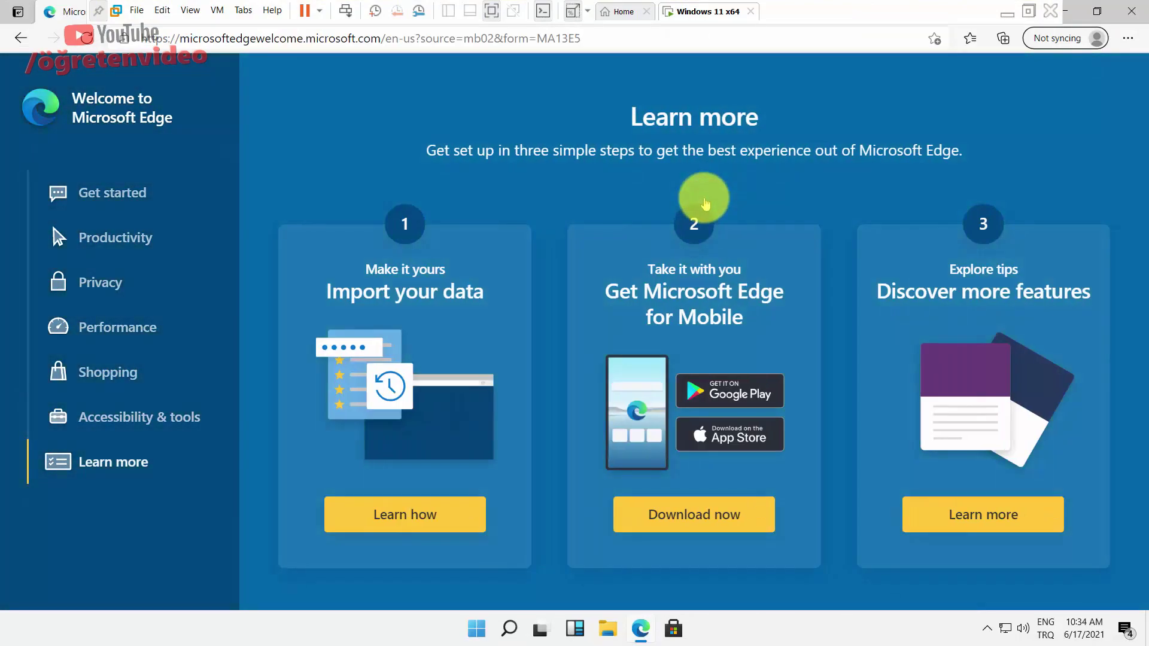
Visit Google in Edge, dismiss its pop-ups, then go to YouTube.
left_click(289, 39)
type("google")
key("Return")
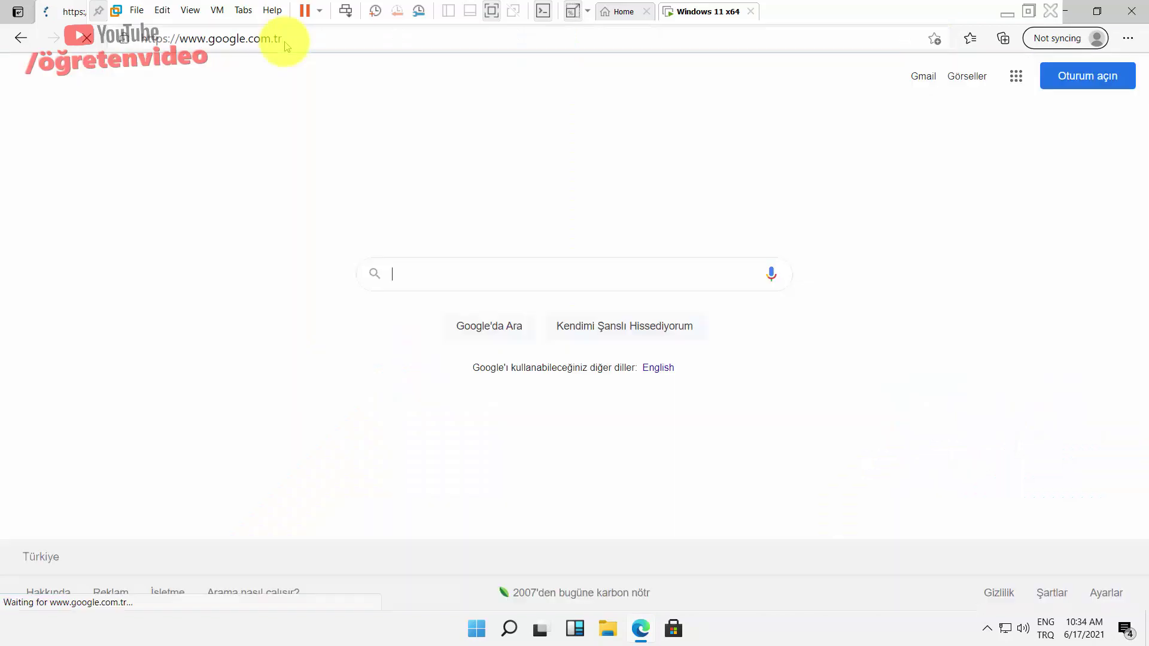
left_click(828, 174)
left_click(900, 223)
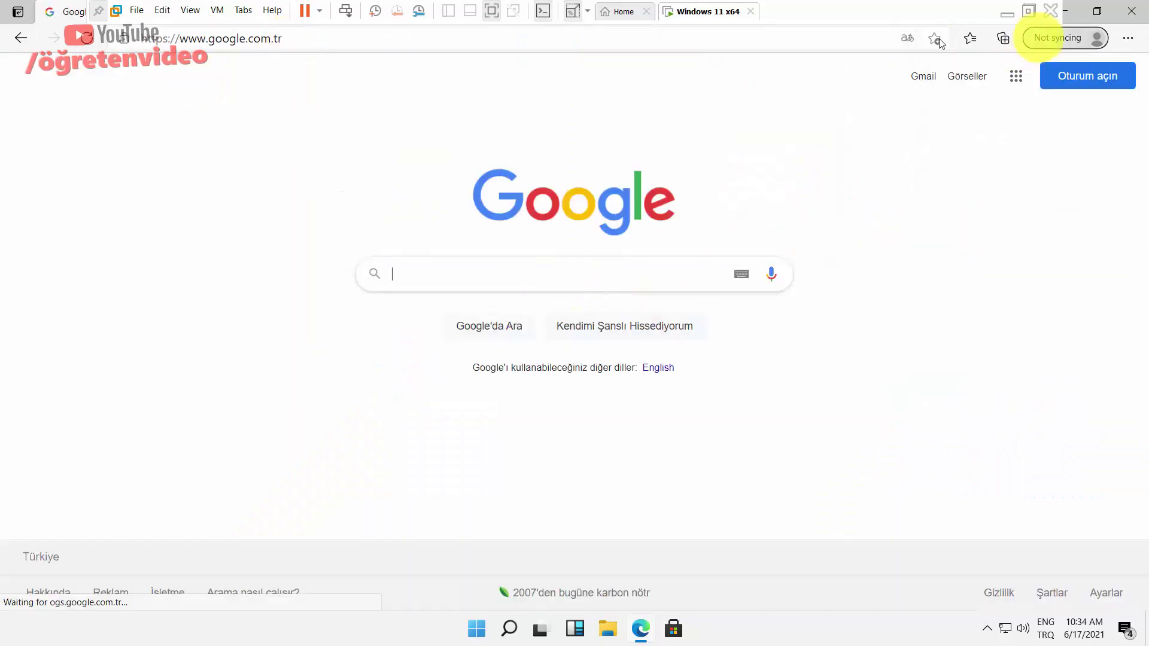
left_click(590, 42)
type("y")
key("Return")
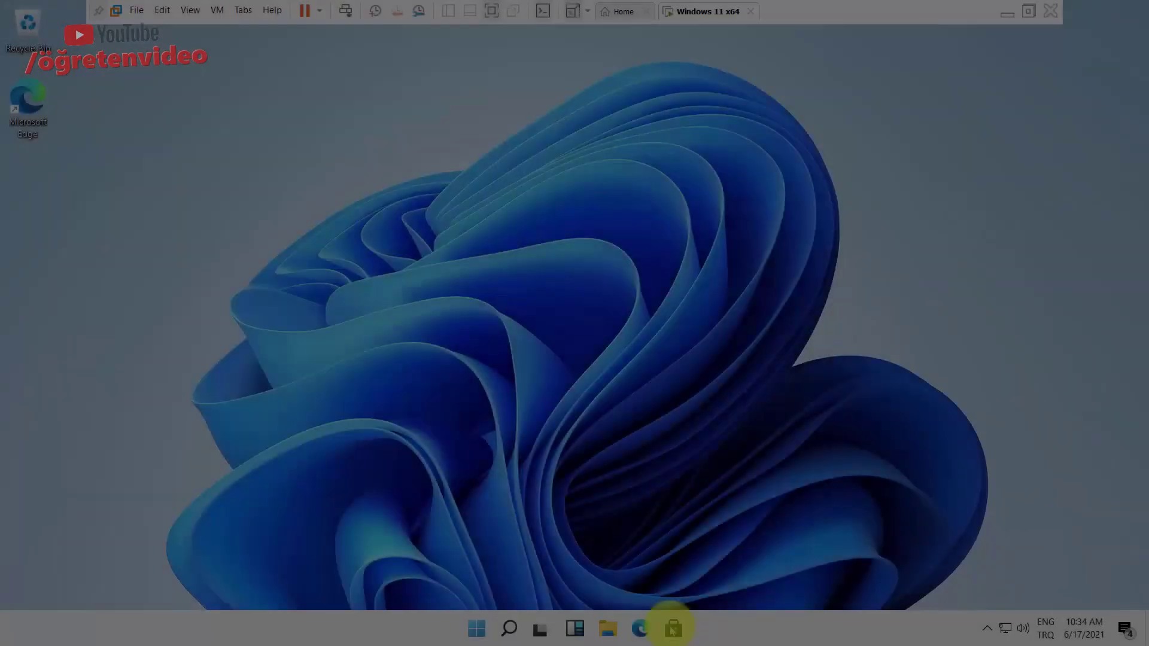
Open the Microsoft Store, scroll through its home page, and close it.
left_click(673, 628)
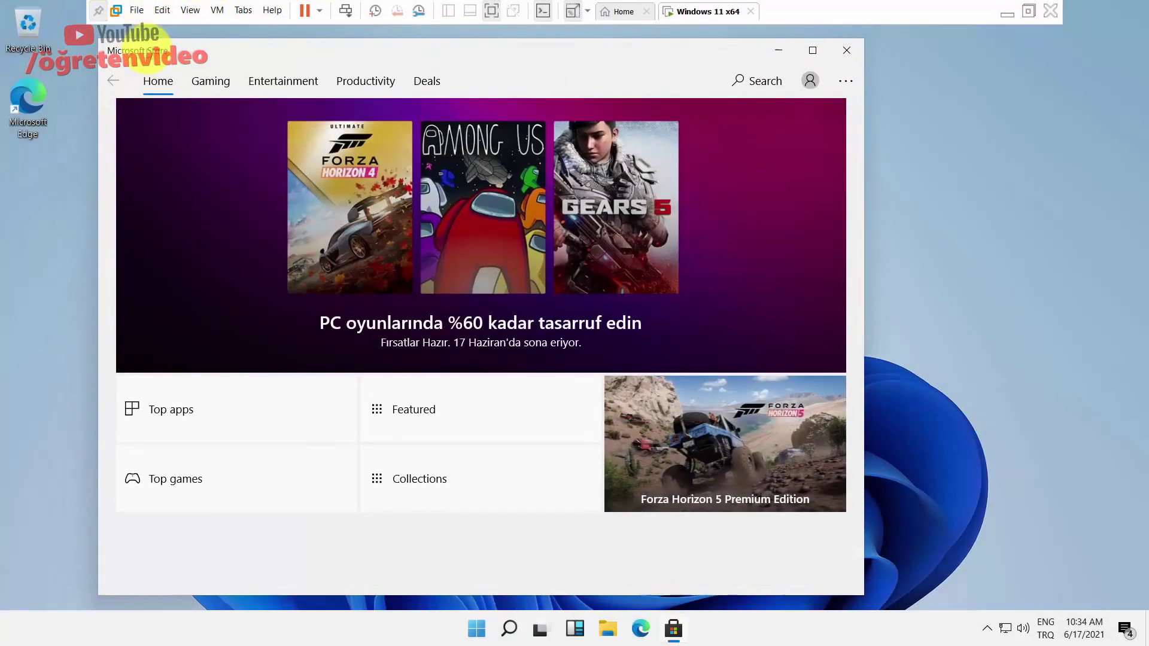
scroll(833, 282, "down", 4)
scroll(834, 282, "up", 4)
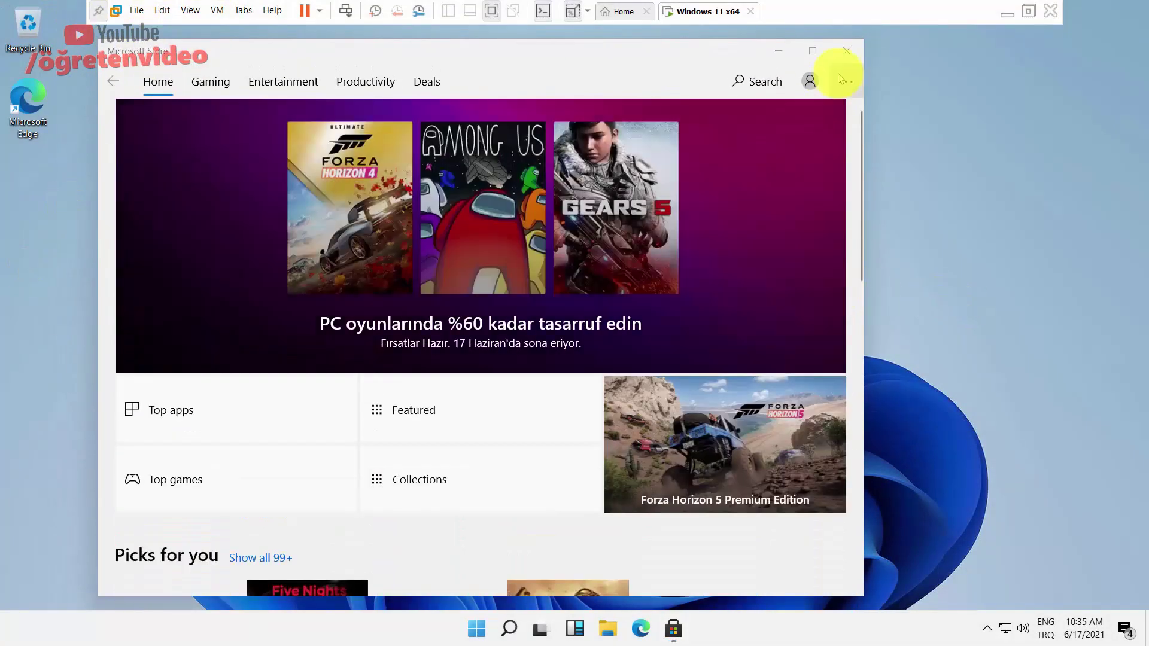
left_click(847, 57)
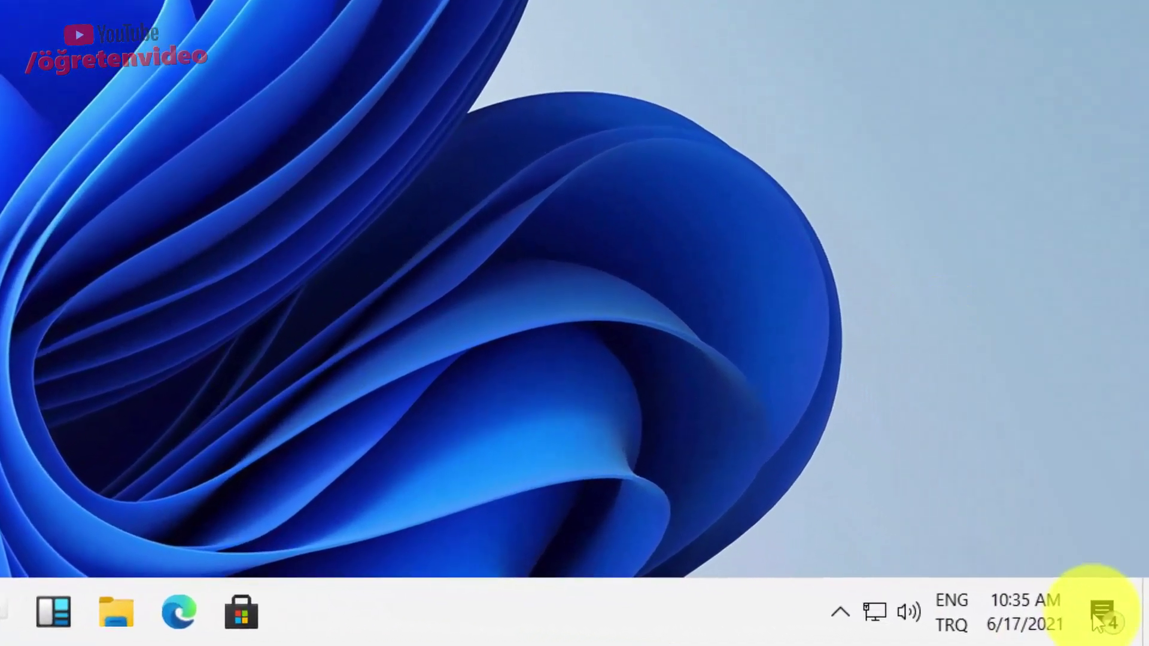
Dismiss the OneDrive Privacy, privacy settings and display driver notifications, then launch Device Manager.
left_click(1100, 623)
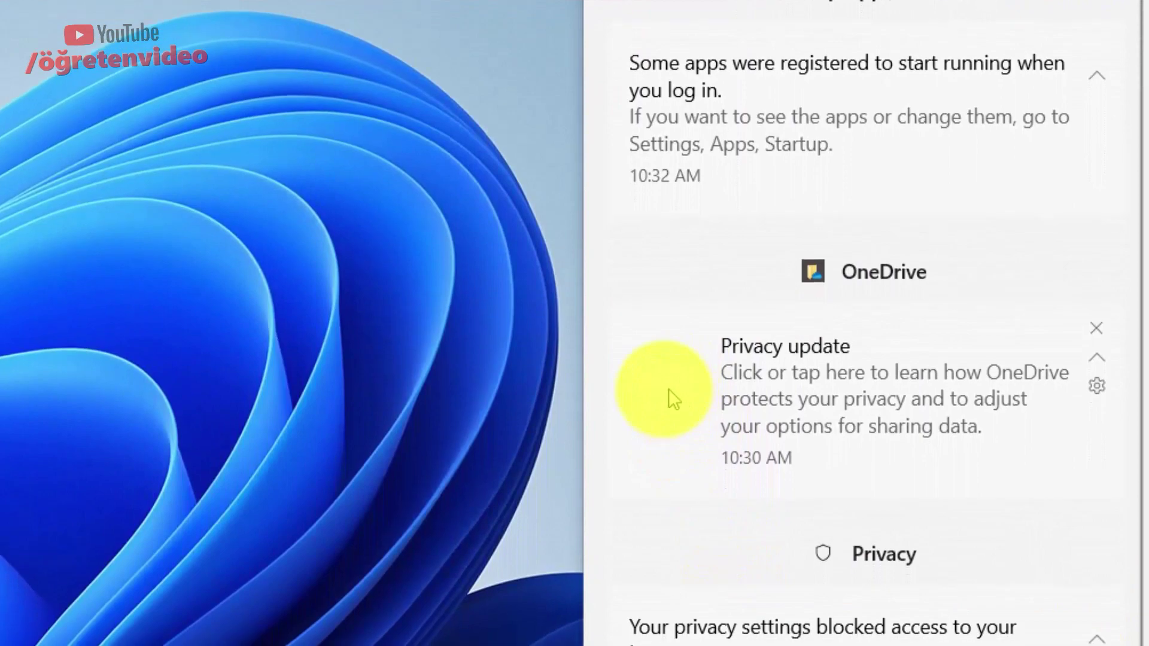
left_click_drag(669, 476, 1135, 475)
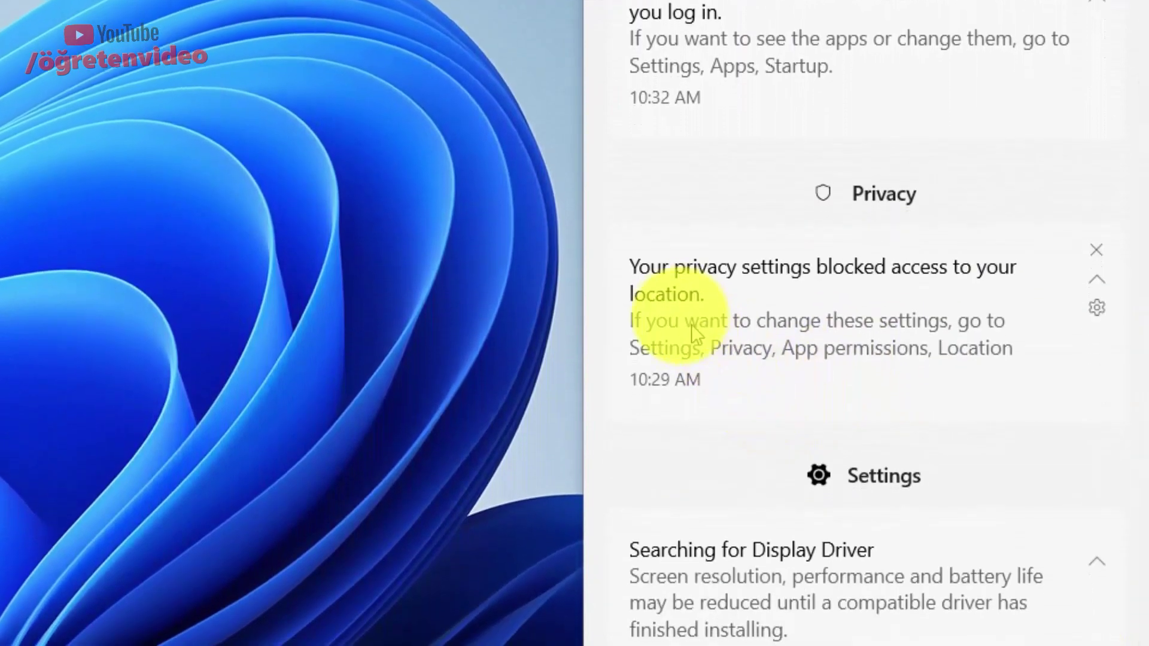
left_click_drag(693, 321, 1050, 290)
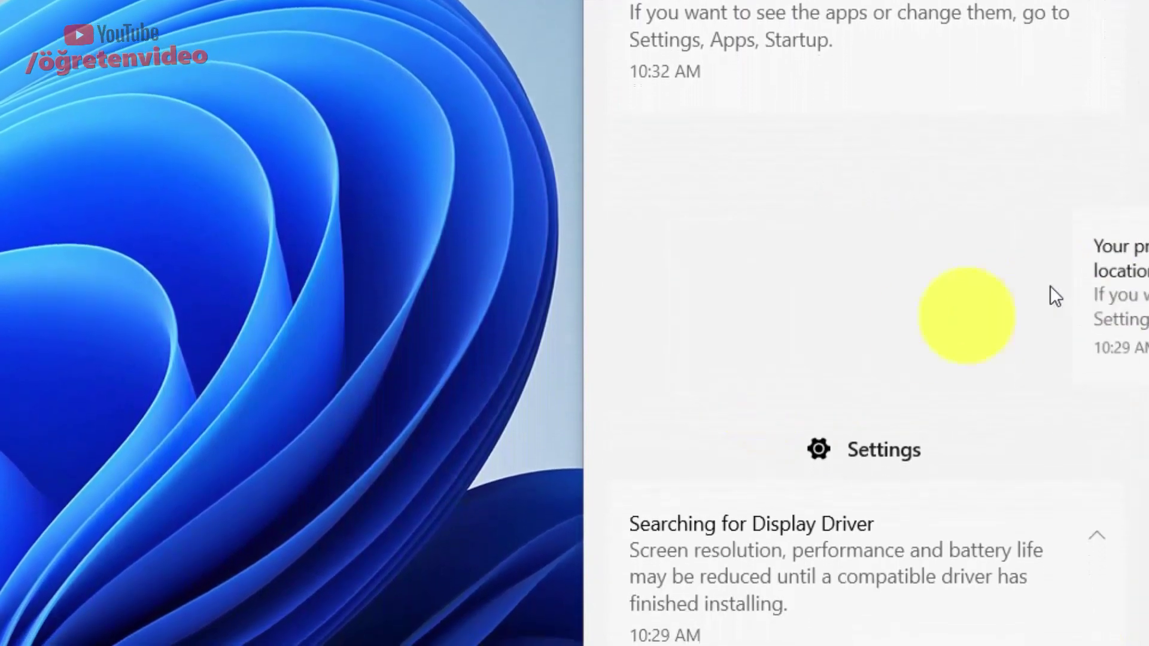
left_click_drag(723, 322, 1121, 179)
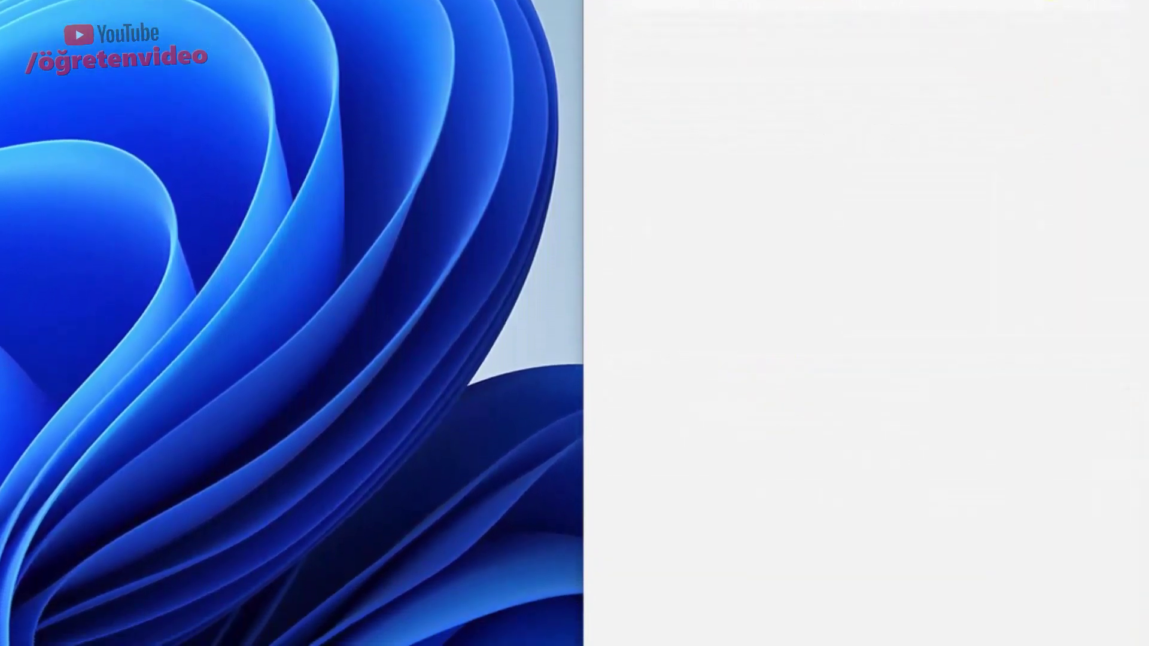
left_click(252, 243)
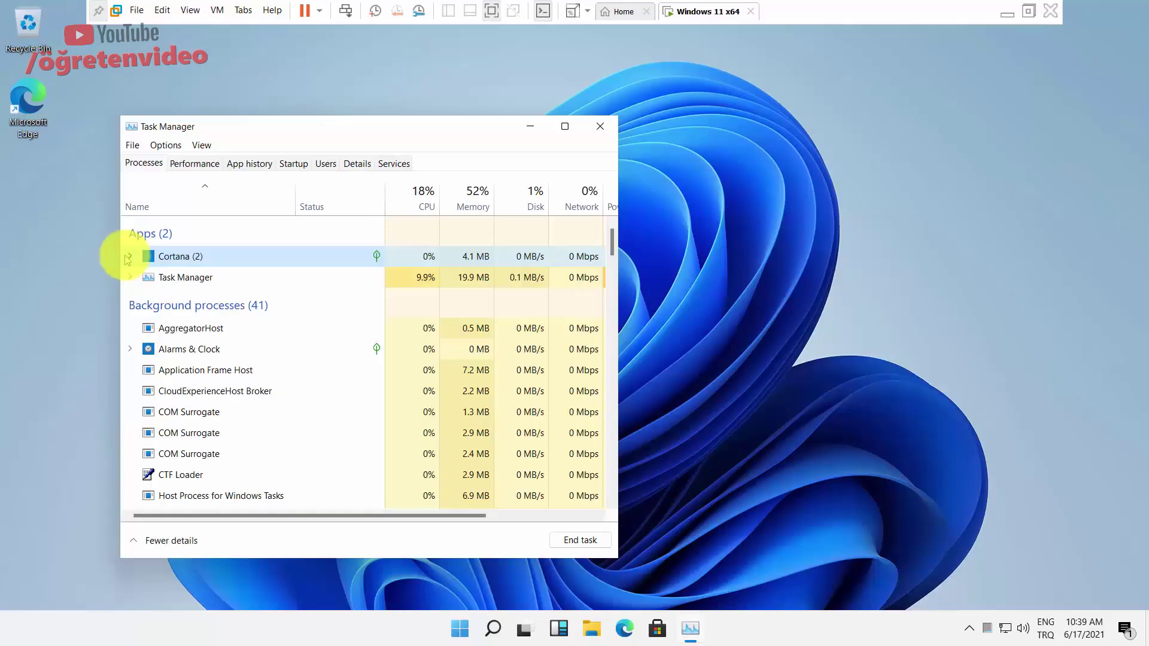
Look through Task Manager's Processes, Performance, App history, Startup and Details tabs.
left_click(131, 255)
left_click(131, 255)
left_click(194, 160)
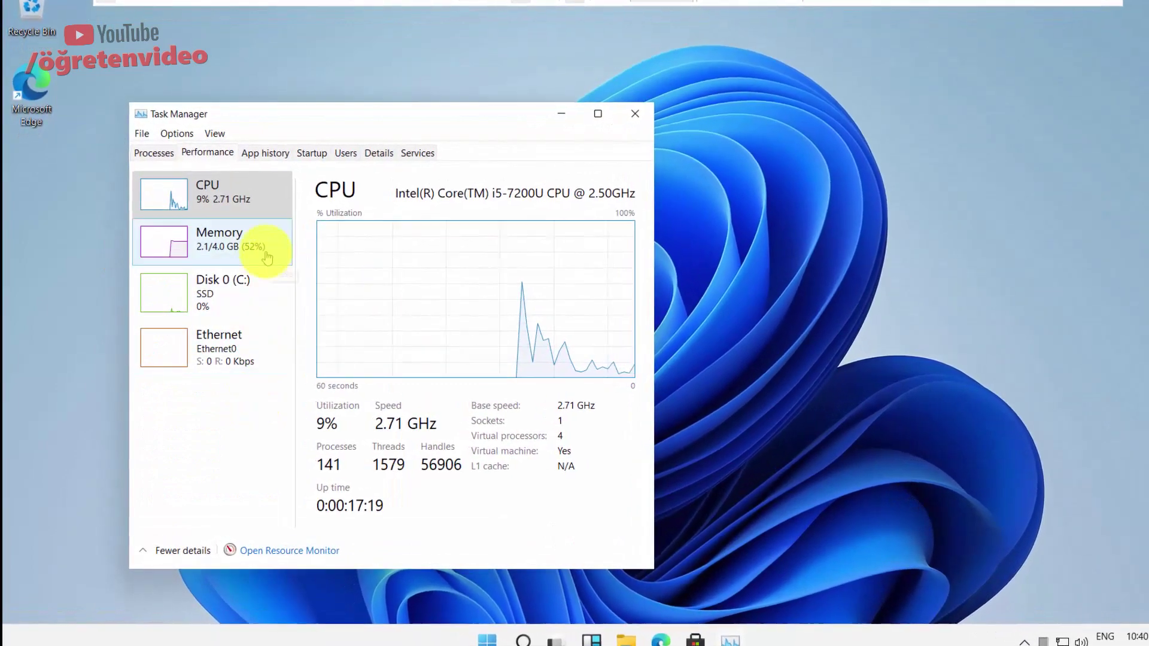
left_click(261, 156)
left_click(307, 156)
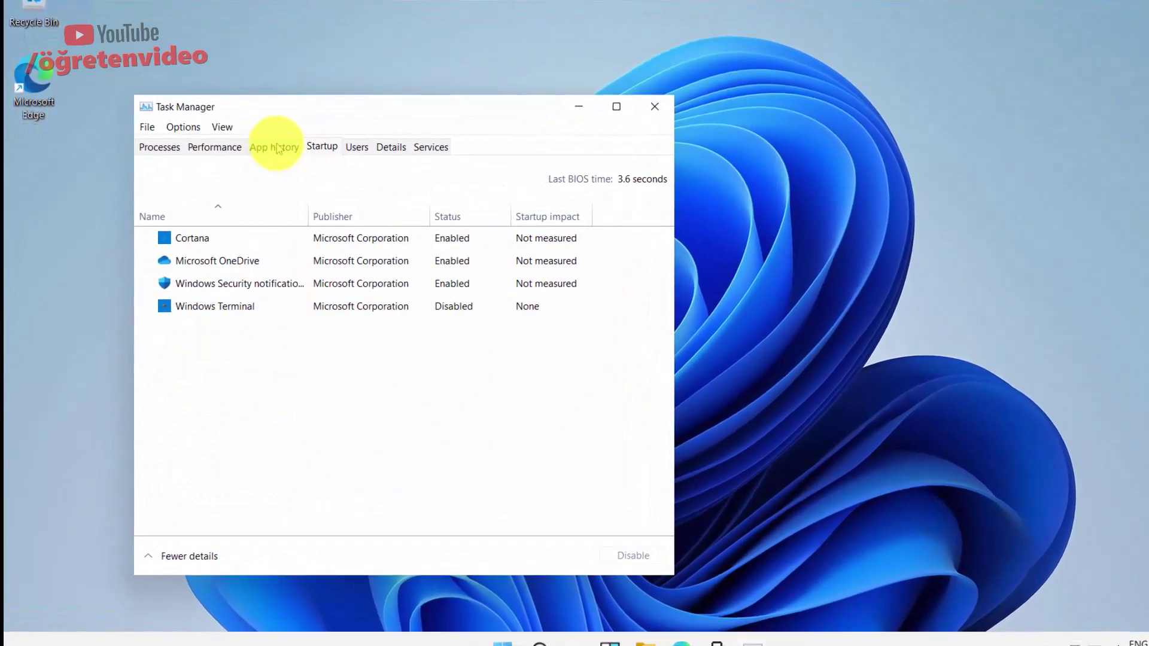
left_click(269, 150)
left_click(397, 144)
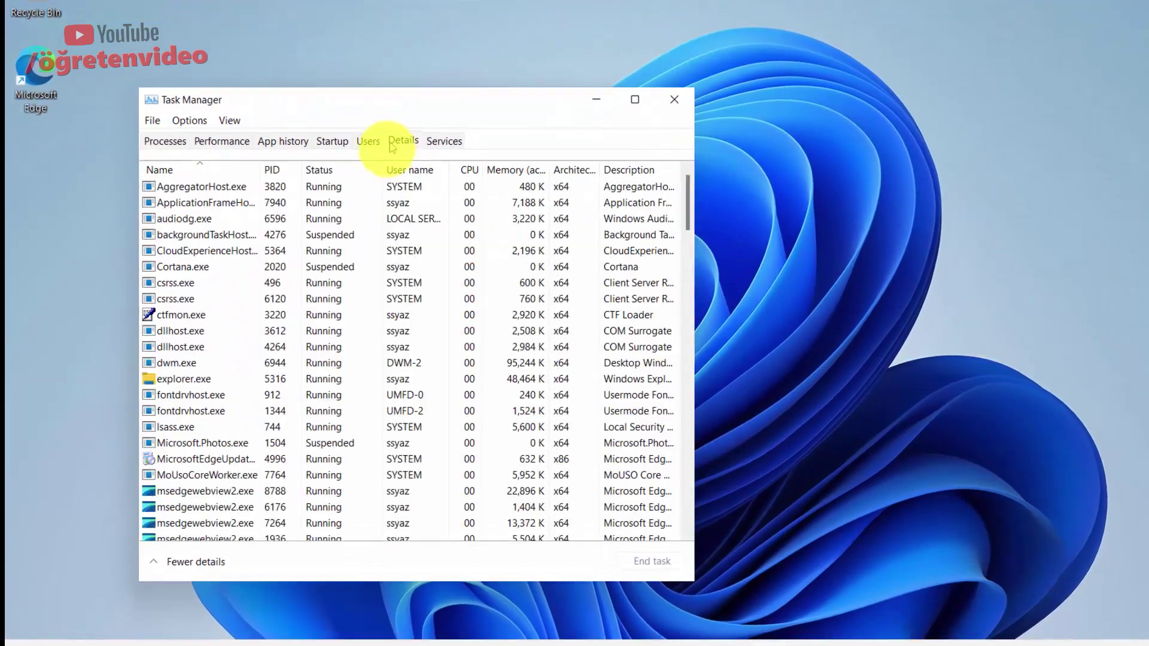
Sort the Details process list by Status and scroll through it, then return to Performance.
scroll(670, 222, "down", 5)
scroll(538, 180, "up", 5)
left_click(335, 167)
scroll(377, 239, "down", 3)
scroll(384, 247, "down", 20)
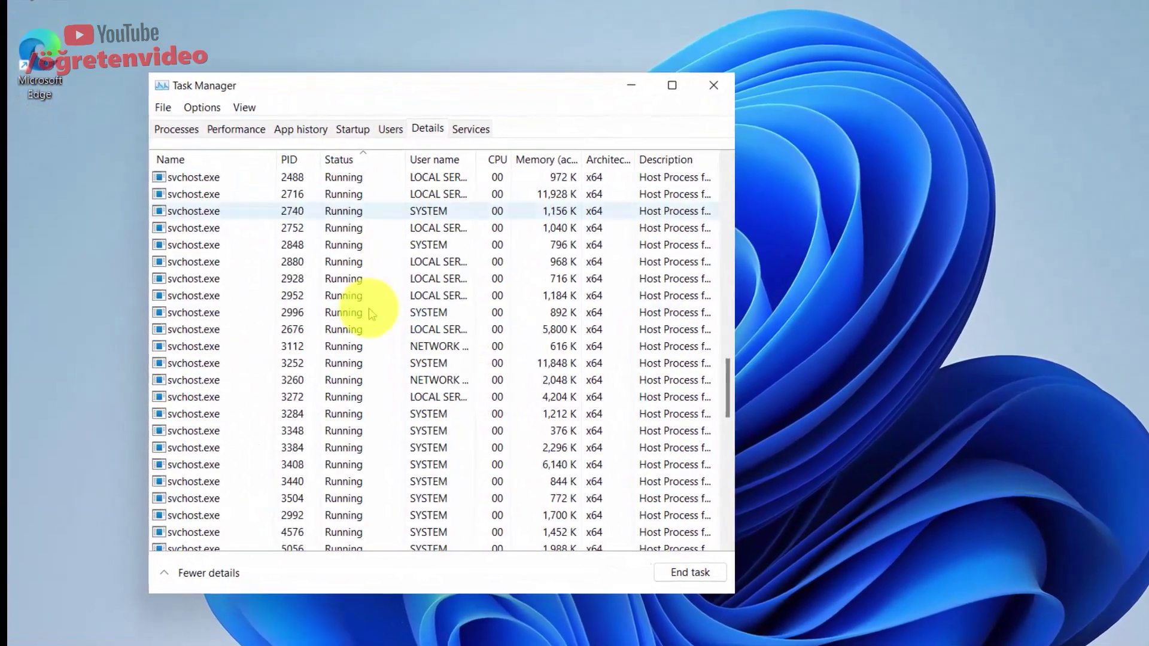
left_click_drag(738, 484, 736, 153)
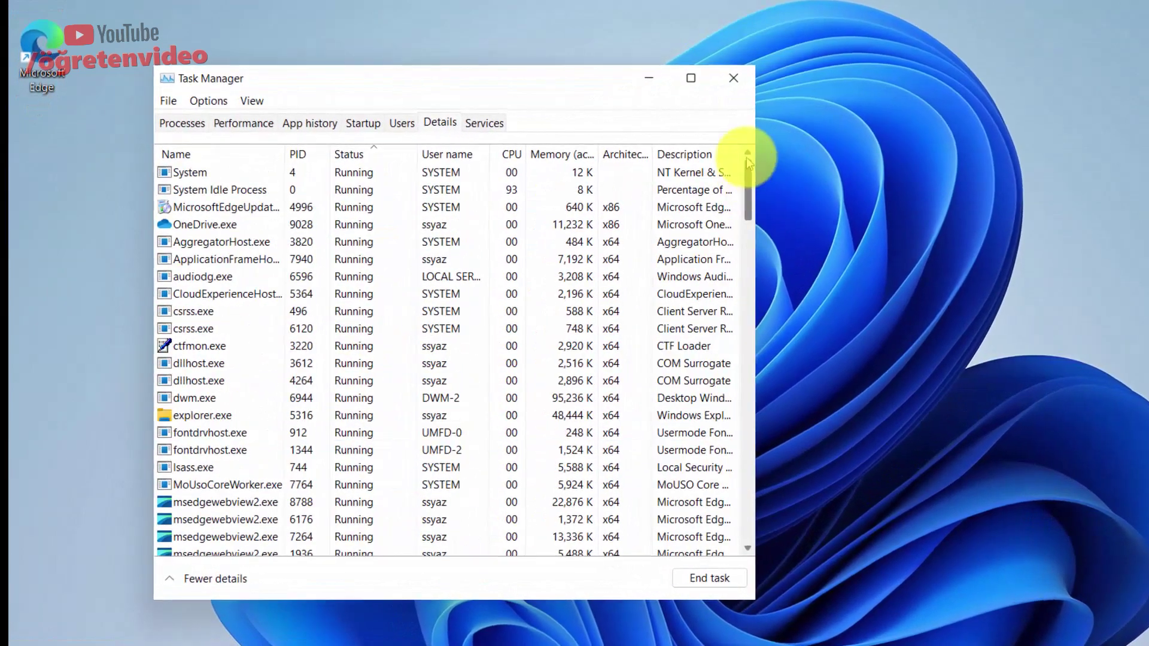
left_click(210, 120)
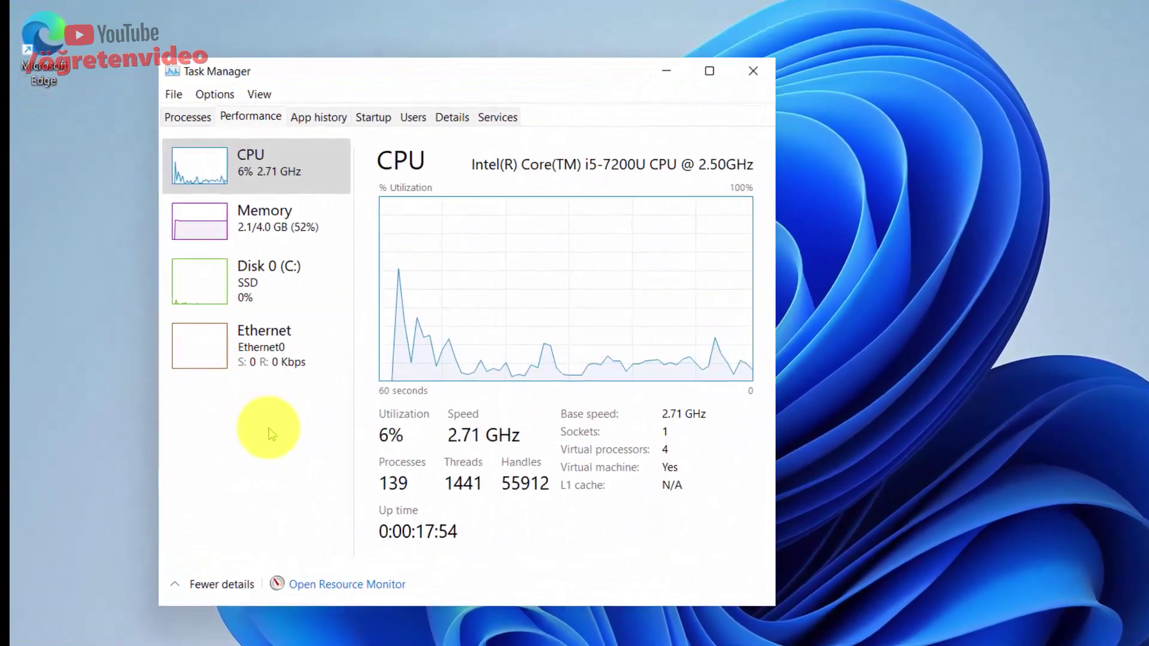
Open and close Resource Monitor, then close Task Manager and bring up the desktop menu.
left_click(371, 587)
left_click(925, 89)
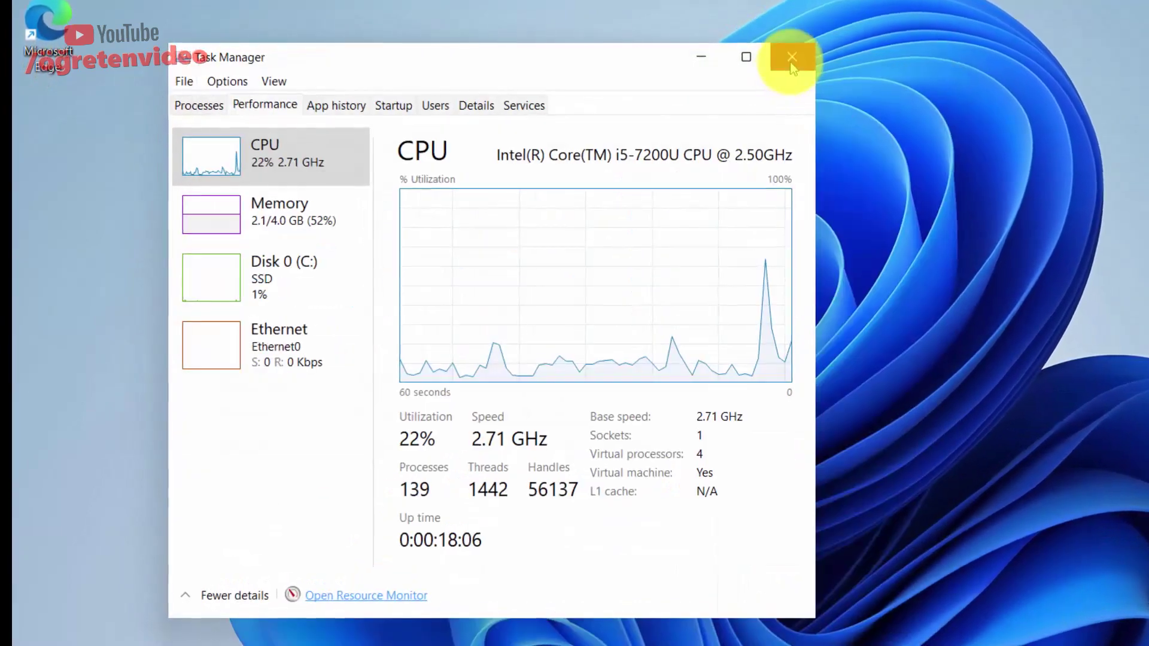
left_click(201, 103)
left_click(802, 54)
right_click(857, 193)
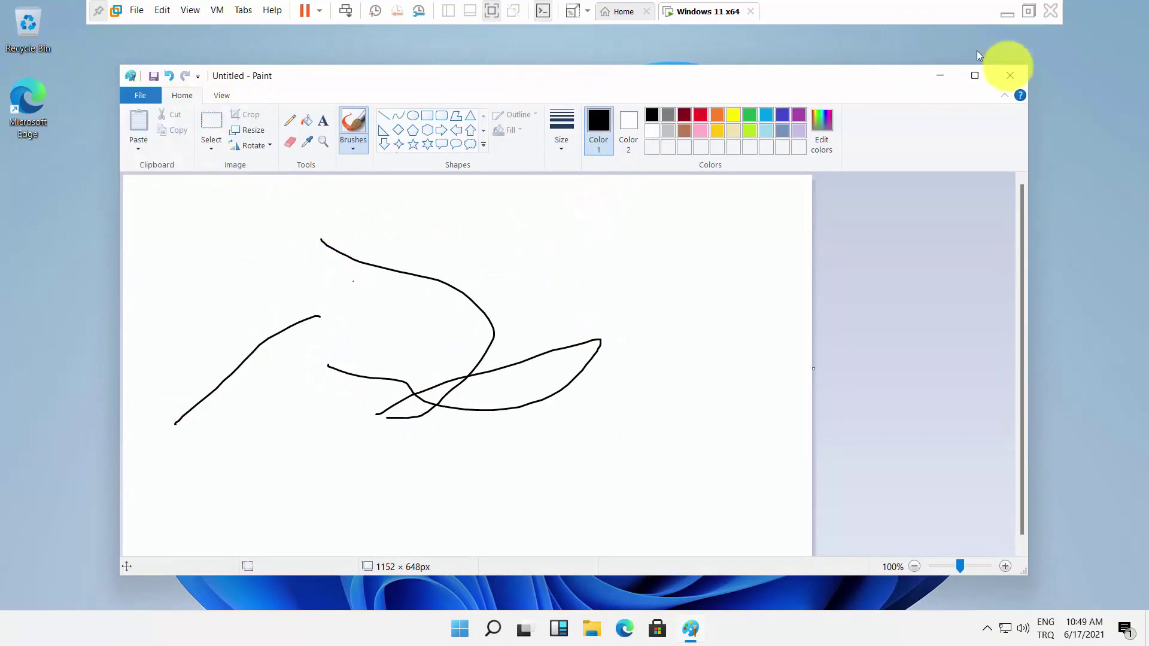
Close Paint so it asks whether to save changes to Untitled.
left_click(1011, 75)
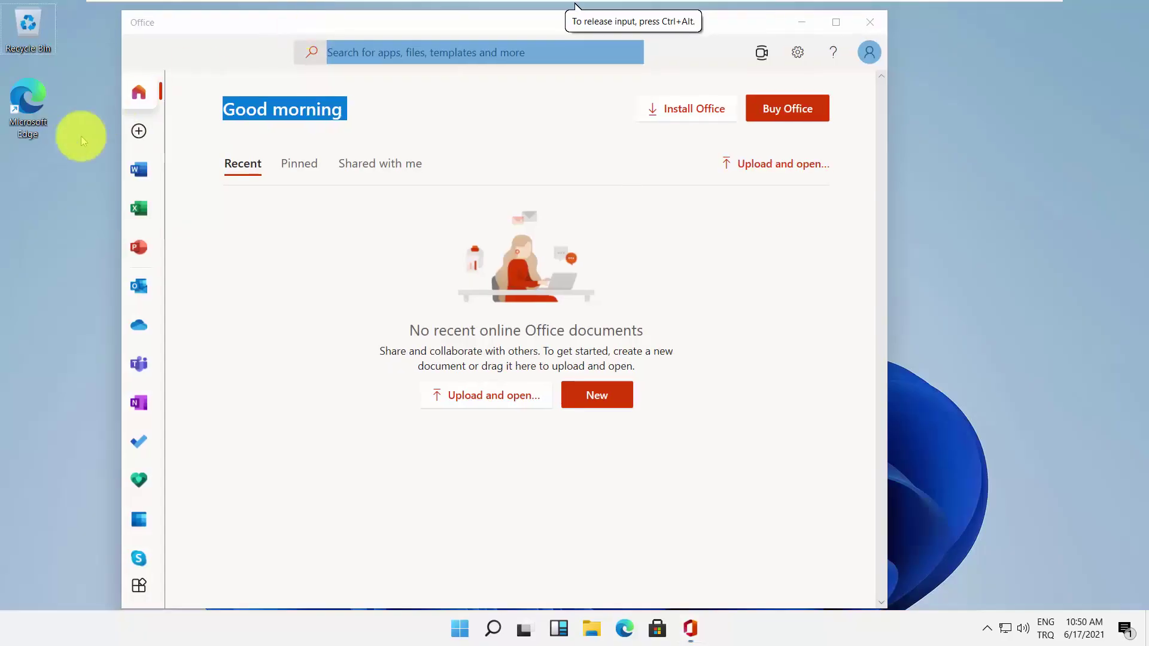
Create a new blank Word document in Office and type 'test' in it.
left_click(138, 171)
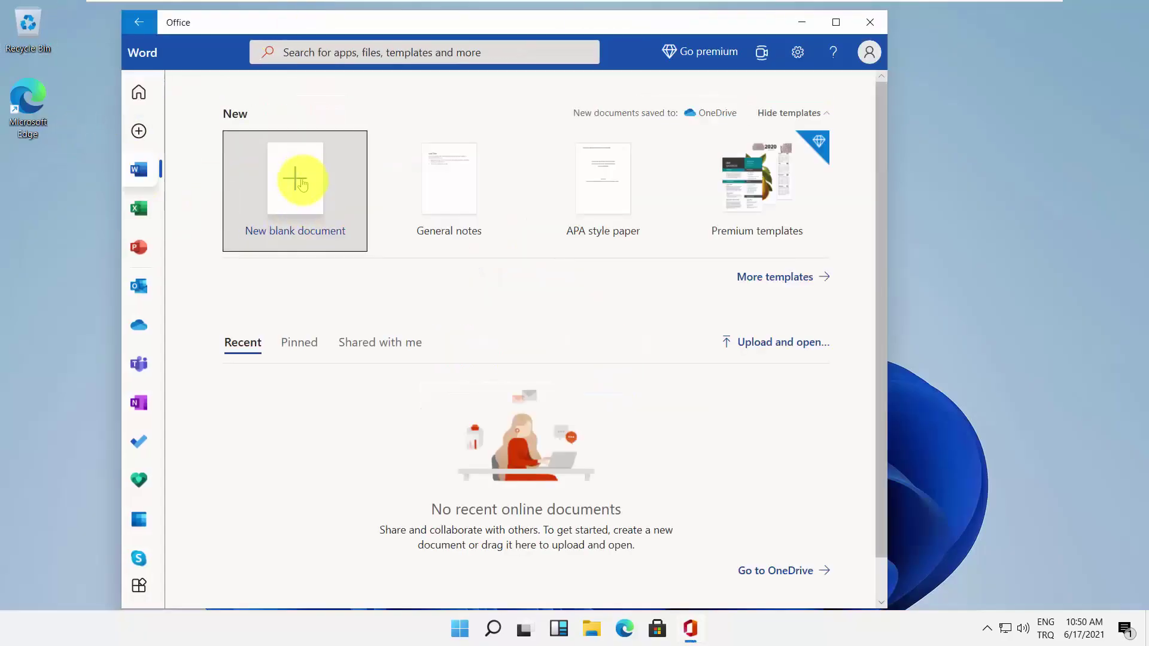
left_click(302, 184)
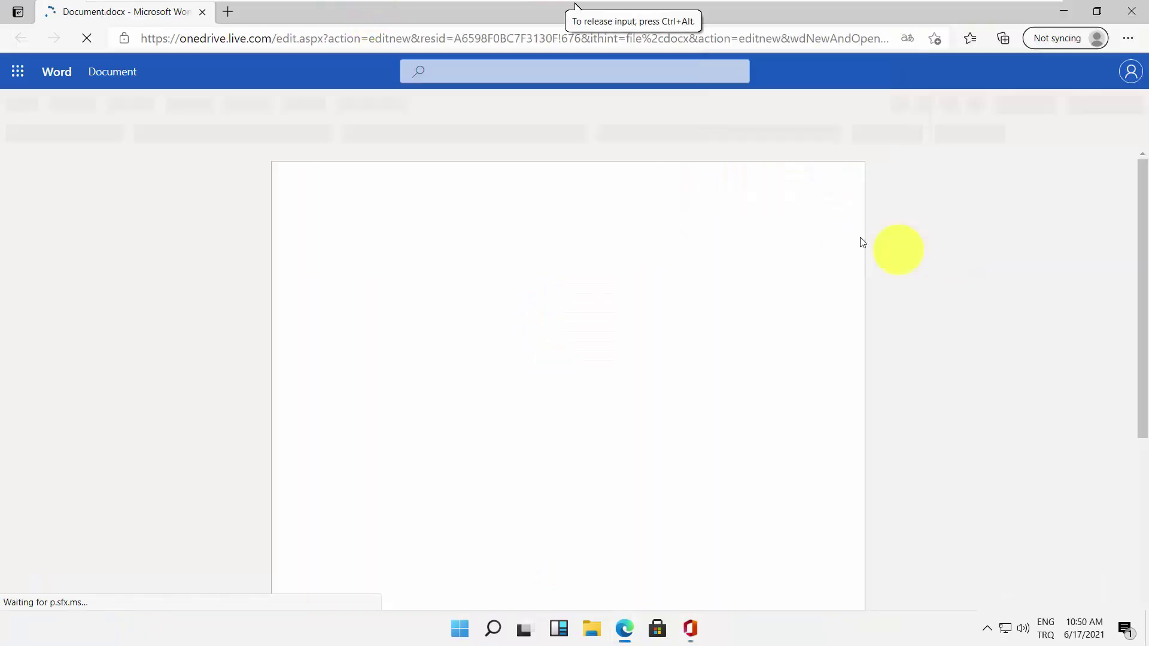
left_click_drag(503, 12, 501, 68)
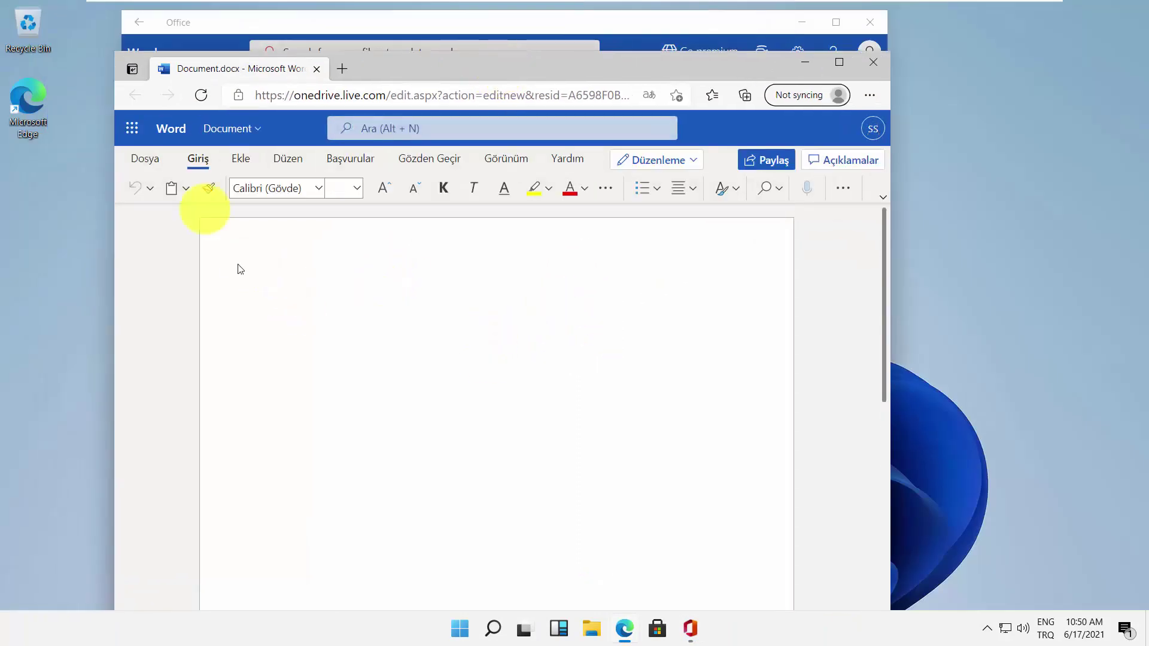
type("test")
Start saving a copy of the document, then cancel the rename.
left_click(145, 159)
left_click(179, 301)
left_click(291, 249)
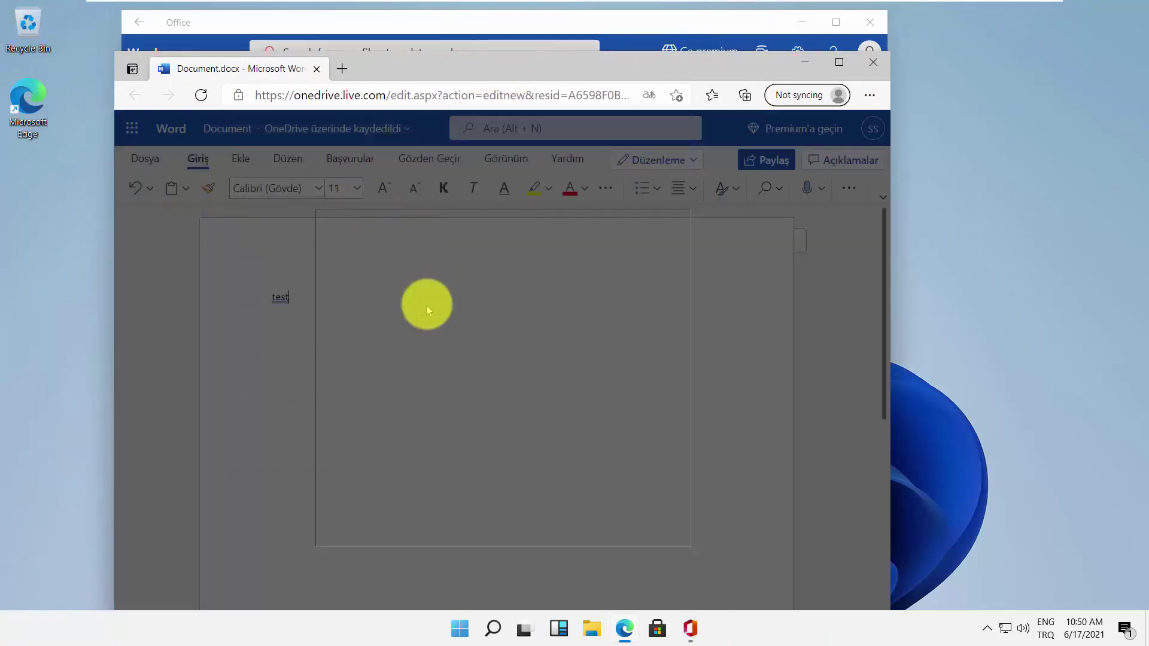
left_click(649, 528)
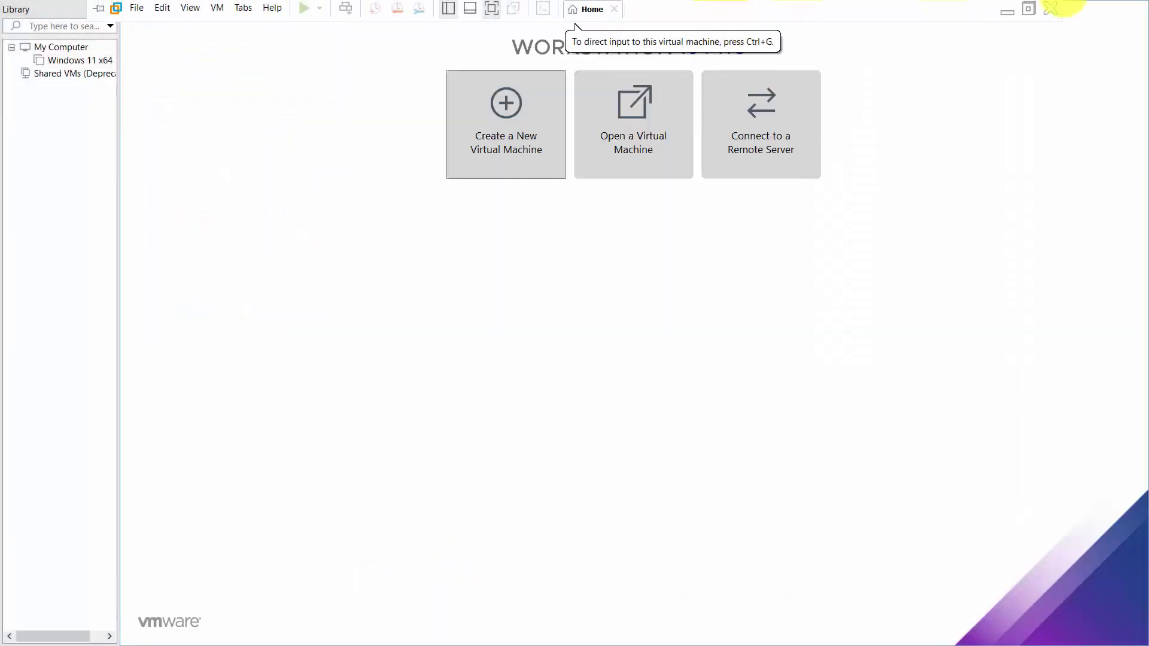